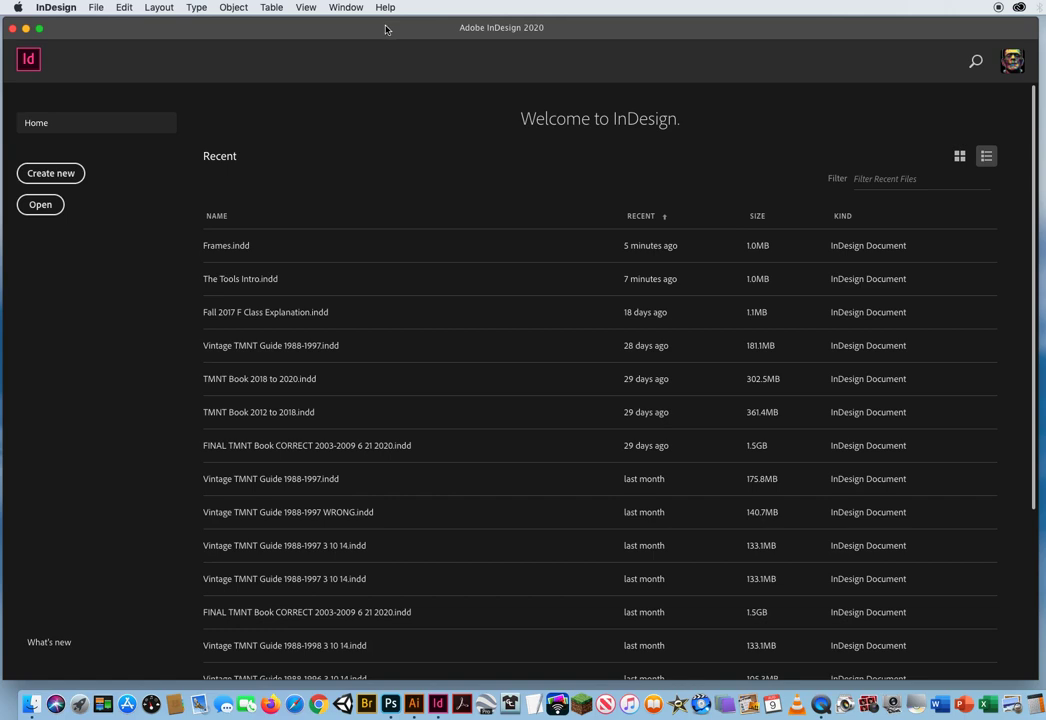
Browse to the 2 Layers Demo folder under ID CH.2 - Concepts and open Layers.indd.
click(97, 8)
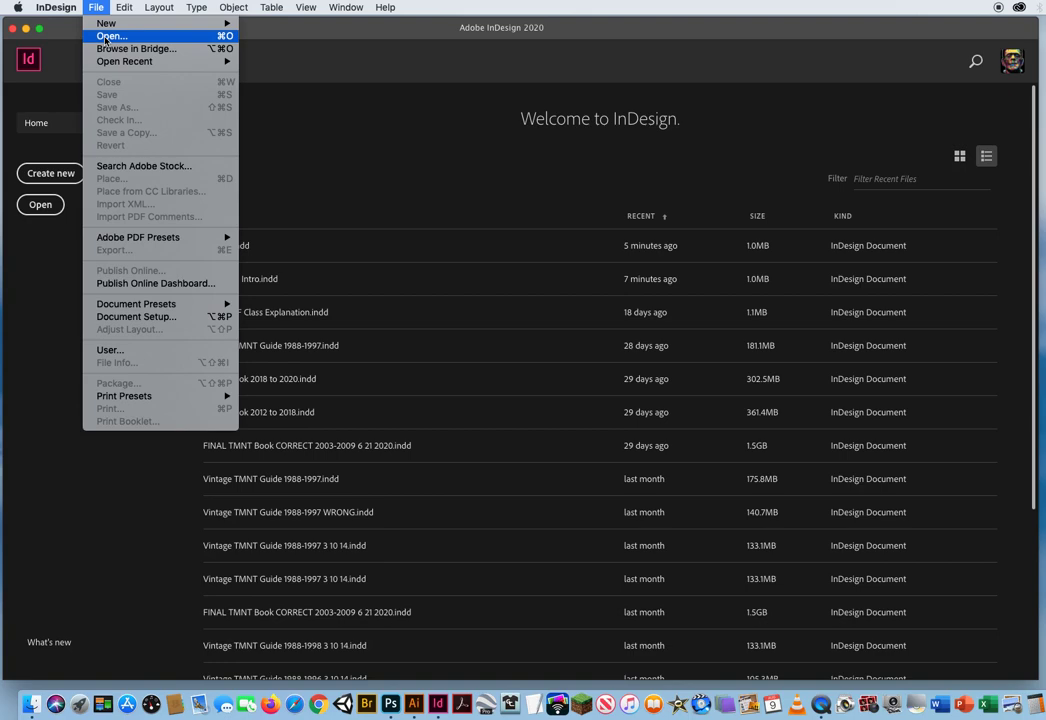
click(105, 37)
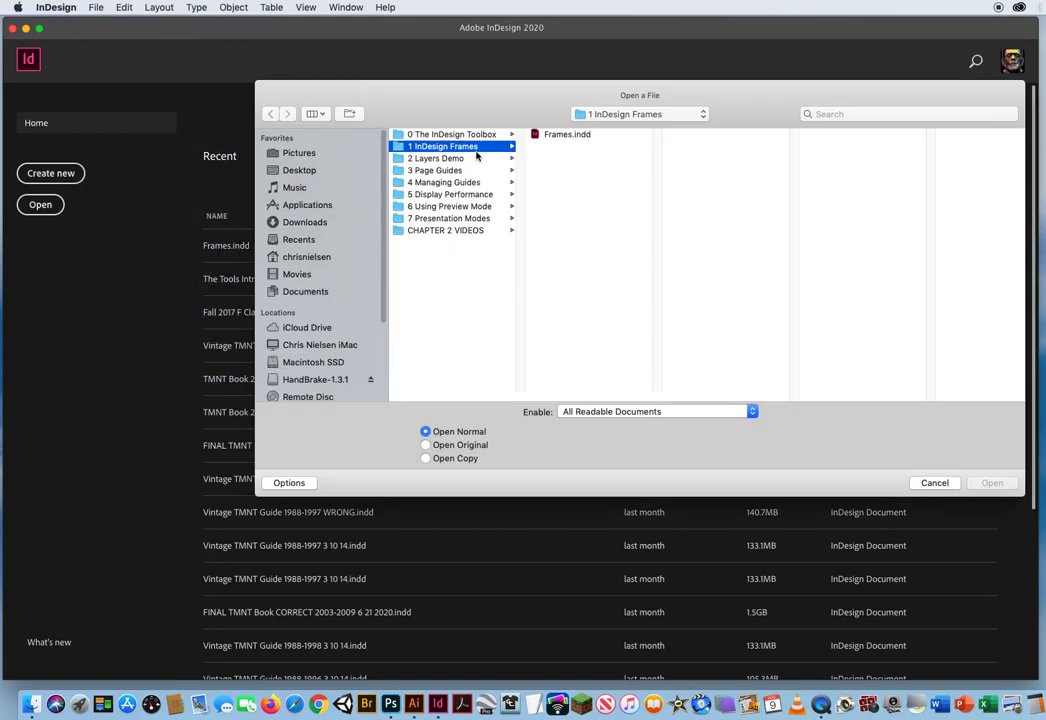
click(438, 158)
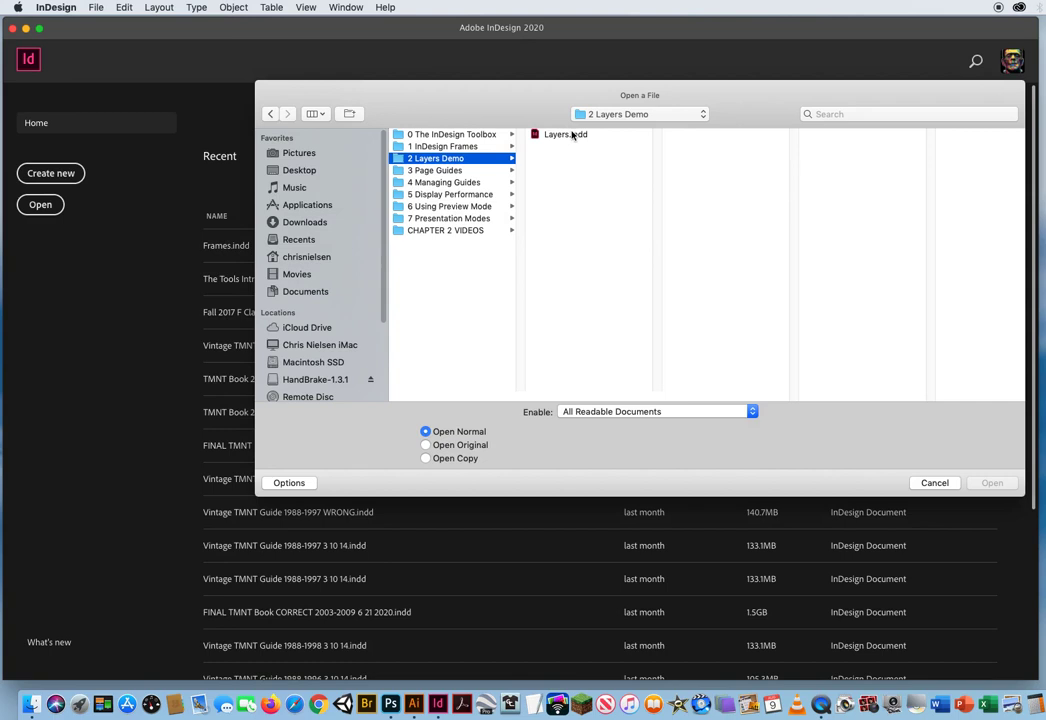
click(612, 114)
click(614, 127)
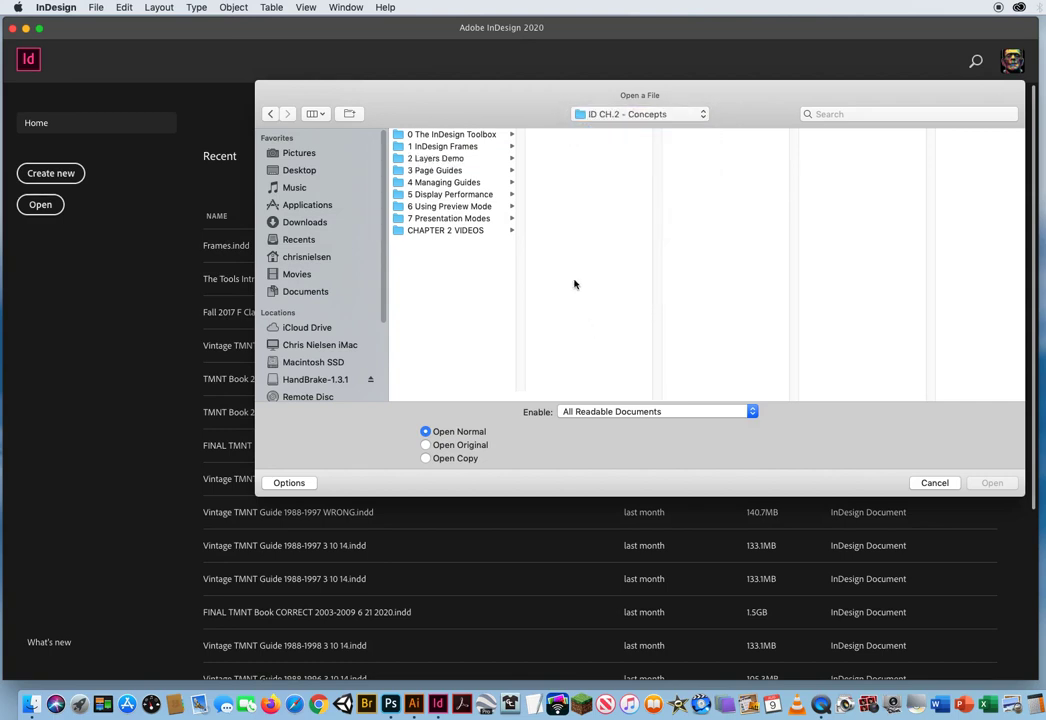
click(436, 160)
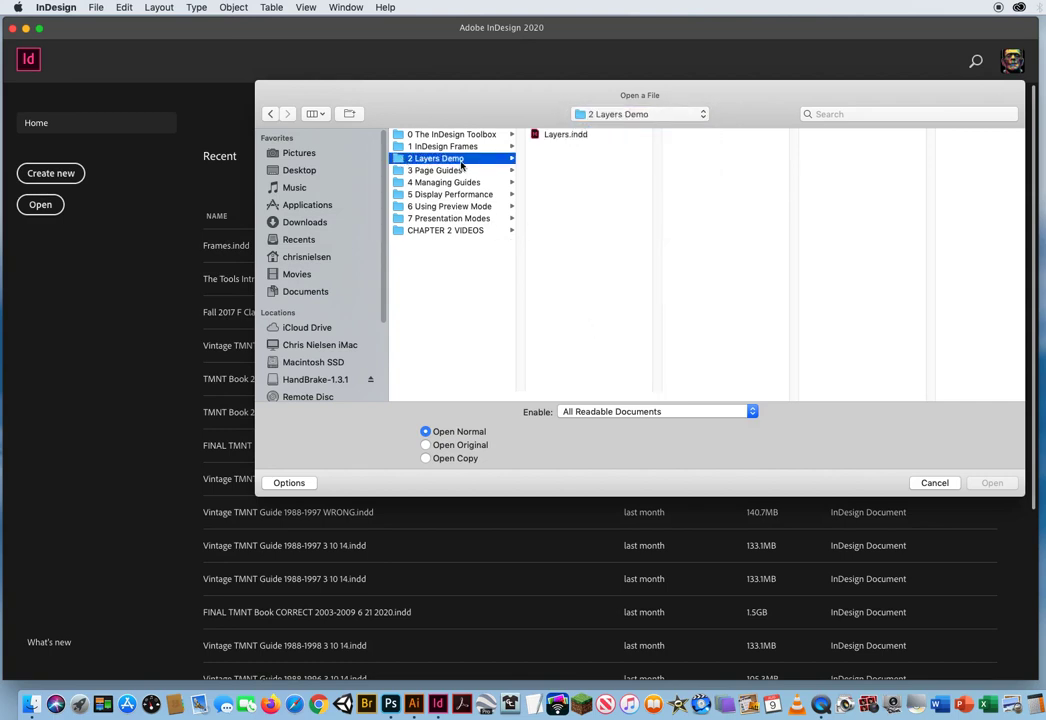
click(560, 138)
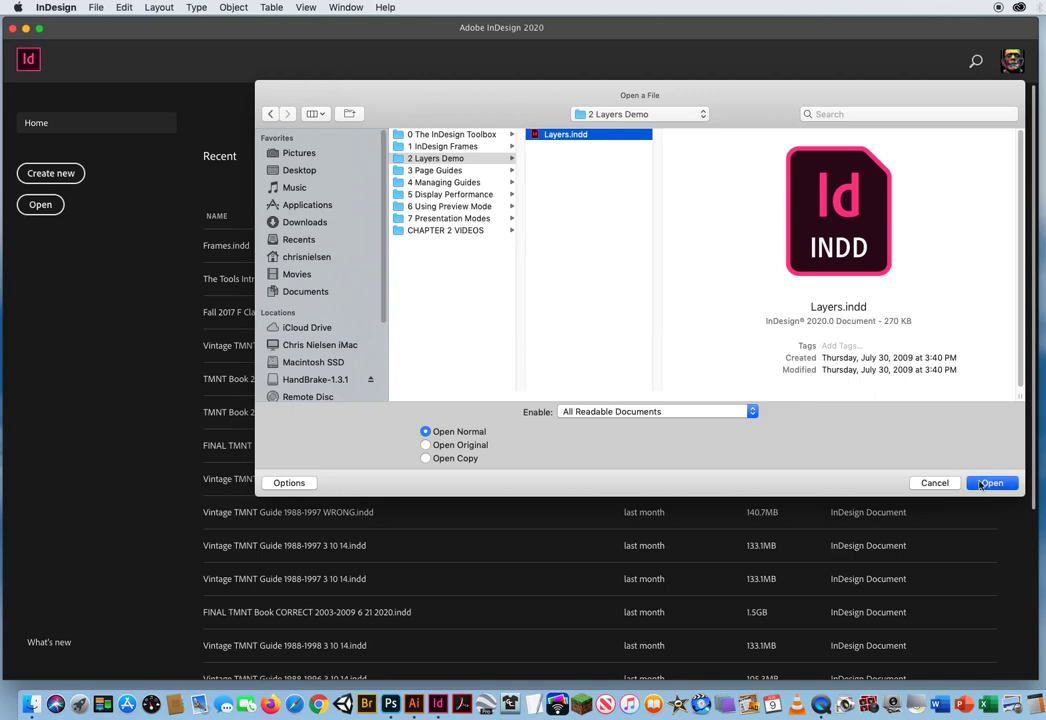
click(981, 484)
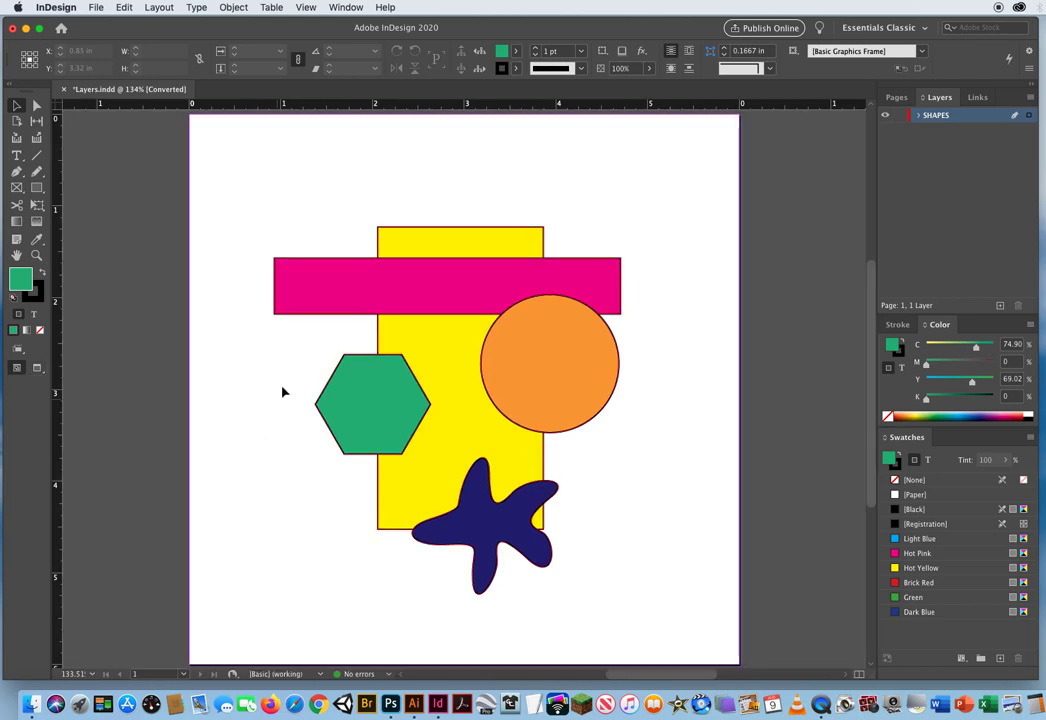
Switch from Preview to Normal screen mode with W to reveal frame edges and margins.
key(w)
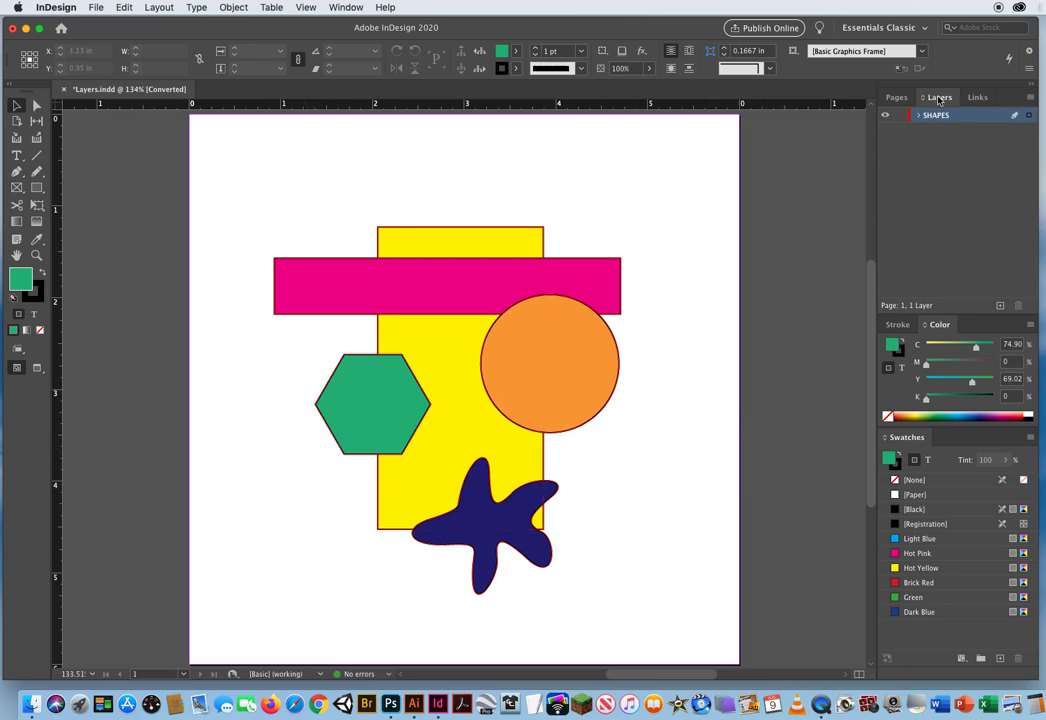
Float the Layers panel over the page, then select and deselect the yellow rectangle.
drag(938, 100, 679, 150)
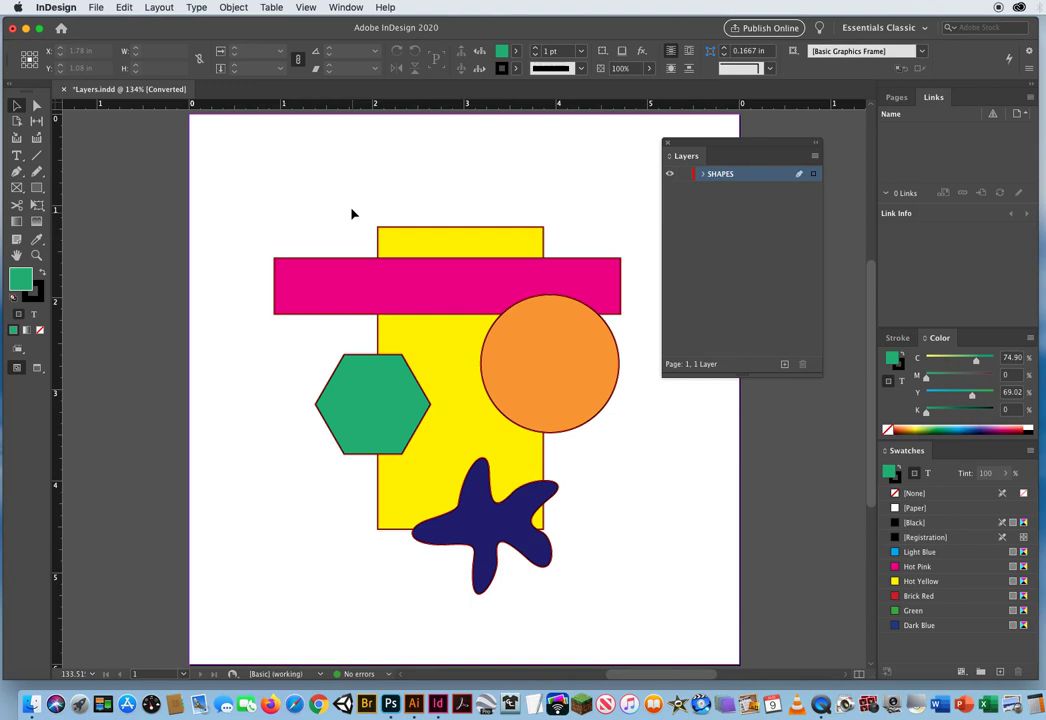
drag(352, 213, 409, 238)
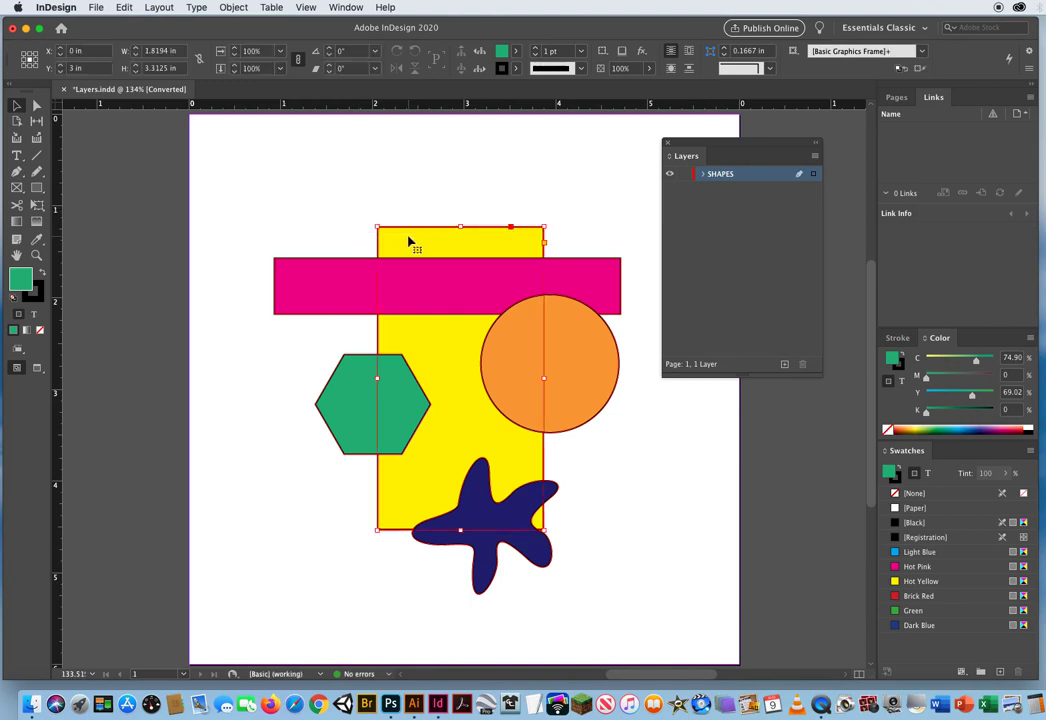
click(574, 188)
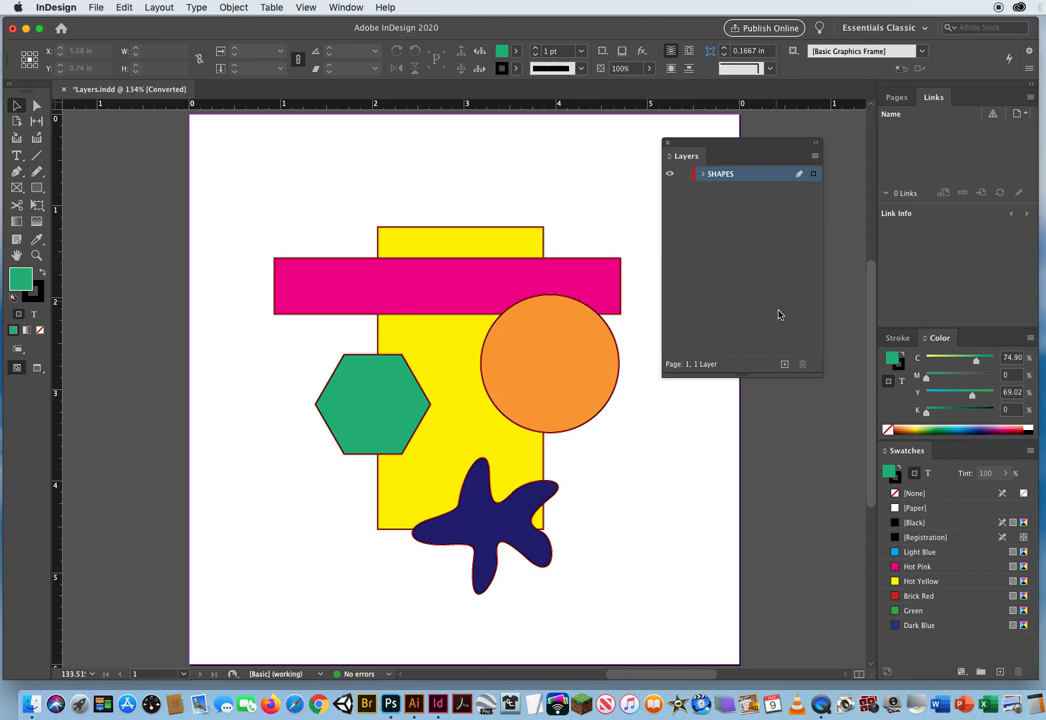
Create four new layers, Layer 2 through Layer 5, above the SHAPES layer.
click(785, 365)
click(785, 364)
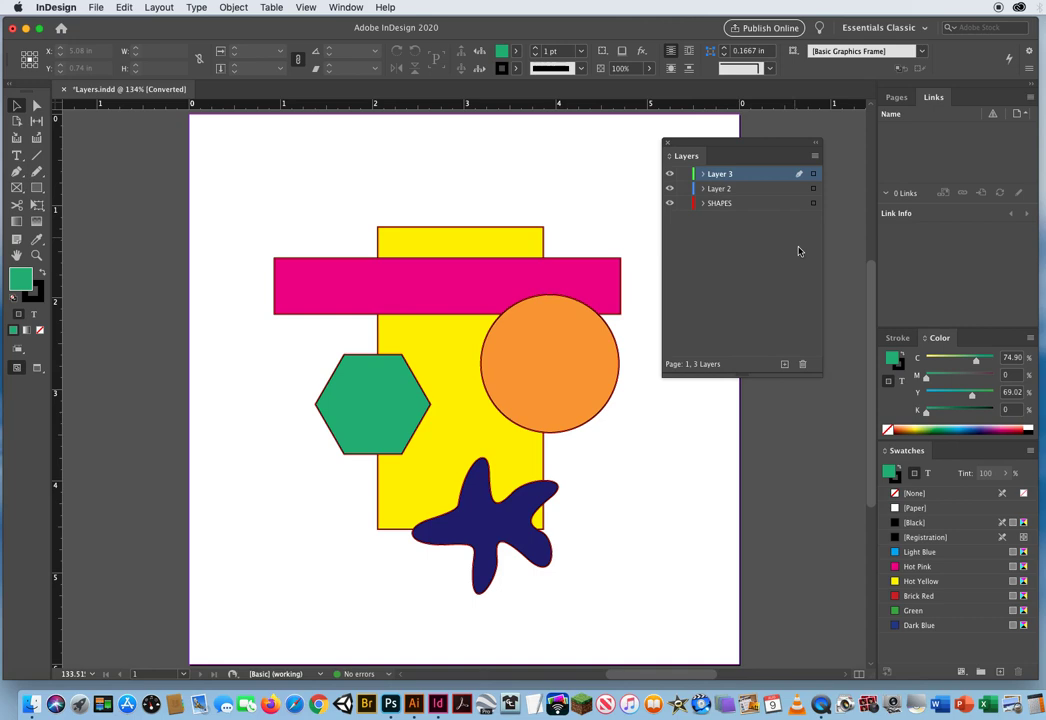
click(786, 363)
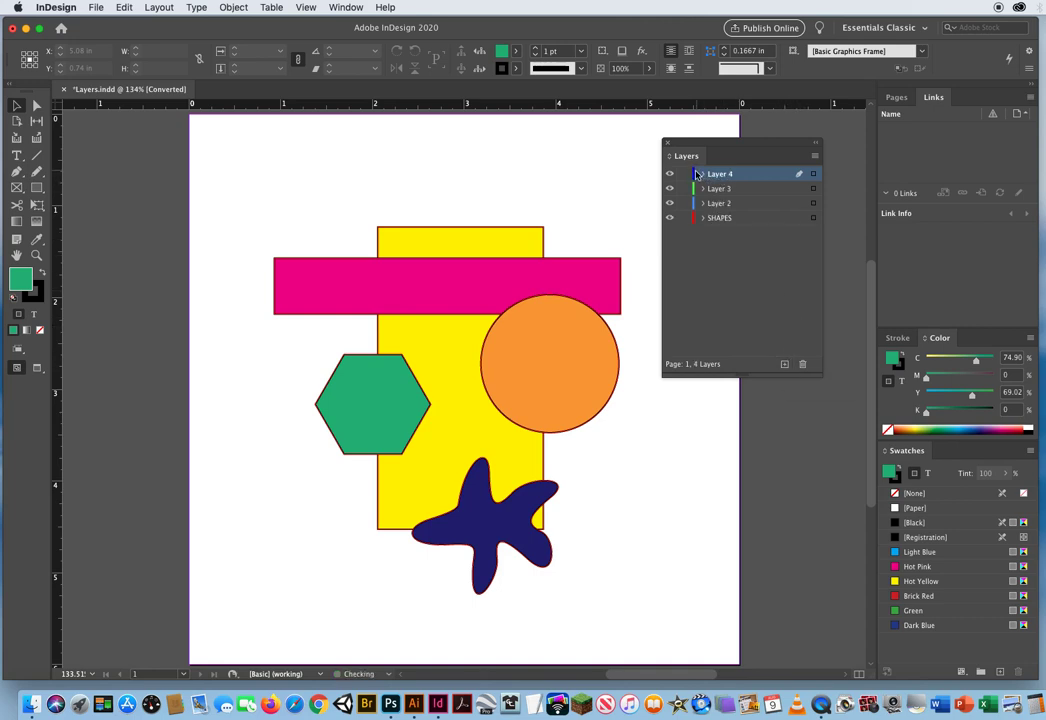
click(786, 364)
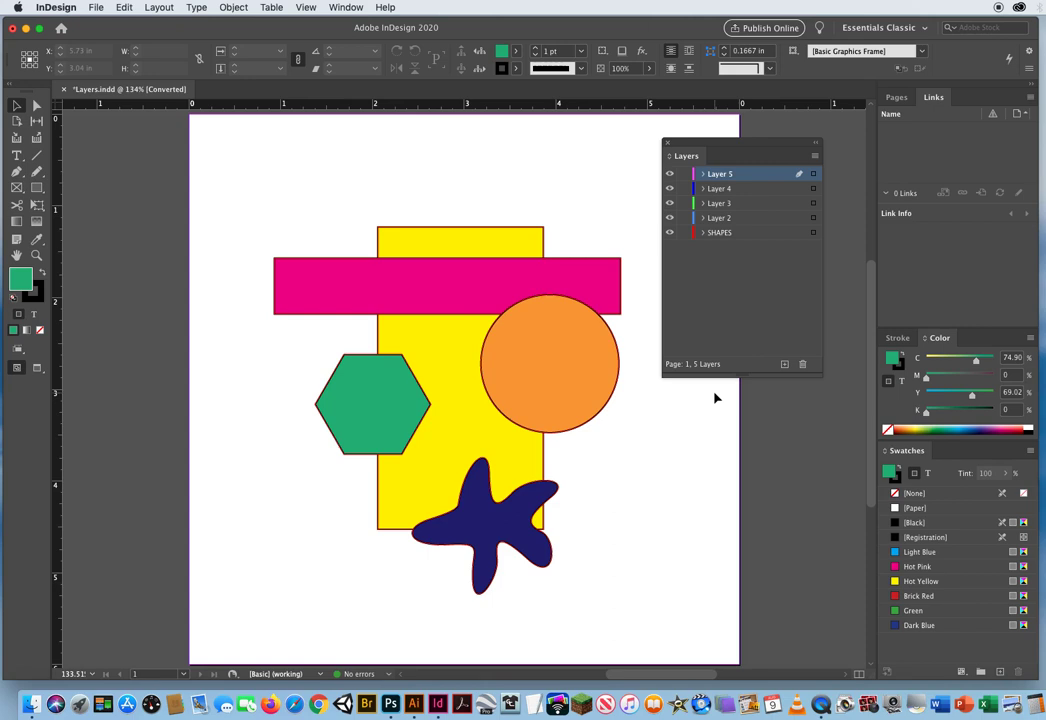
Rename Layer 5 to 'Yellow Rectangle' and Layer 4 to 'Magenta Rectangle'.
double_click(720, 175)
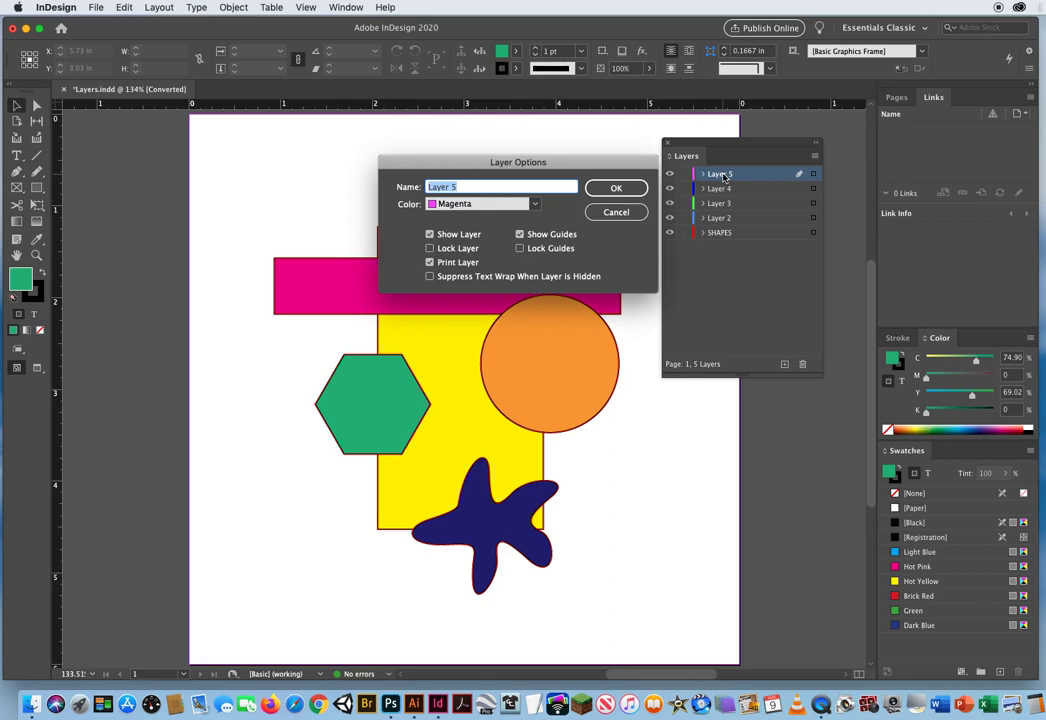
text(Yellow T)
key(BackSpace)
text(Rectangle)
key(Return)
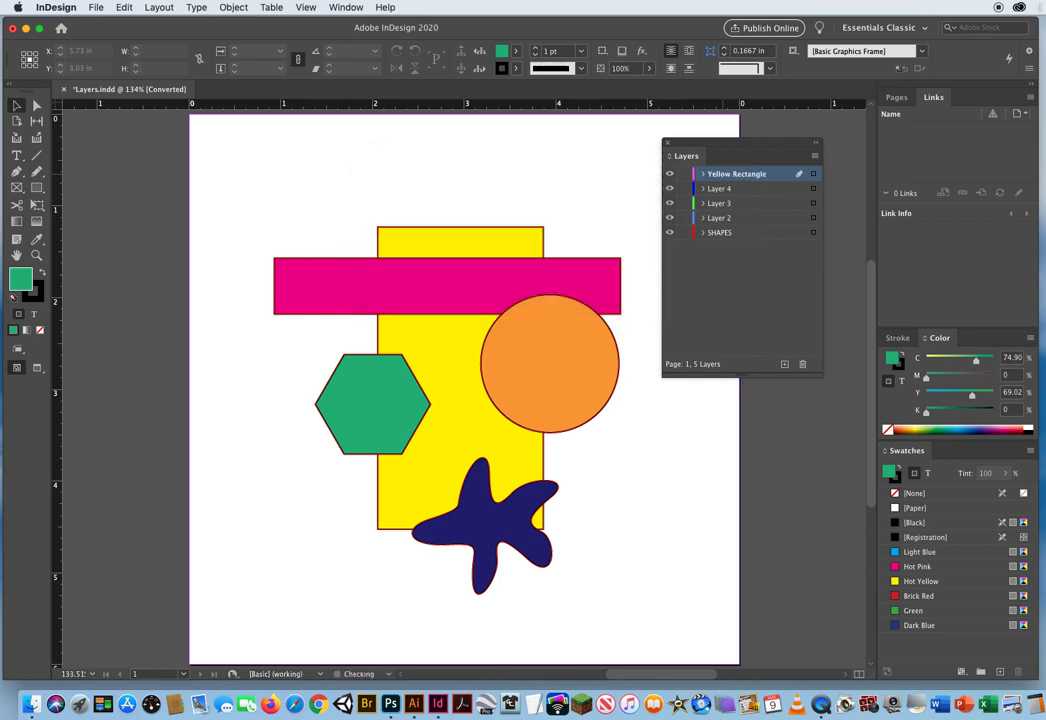
double_click(719, 189)
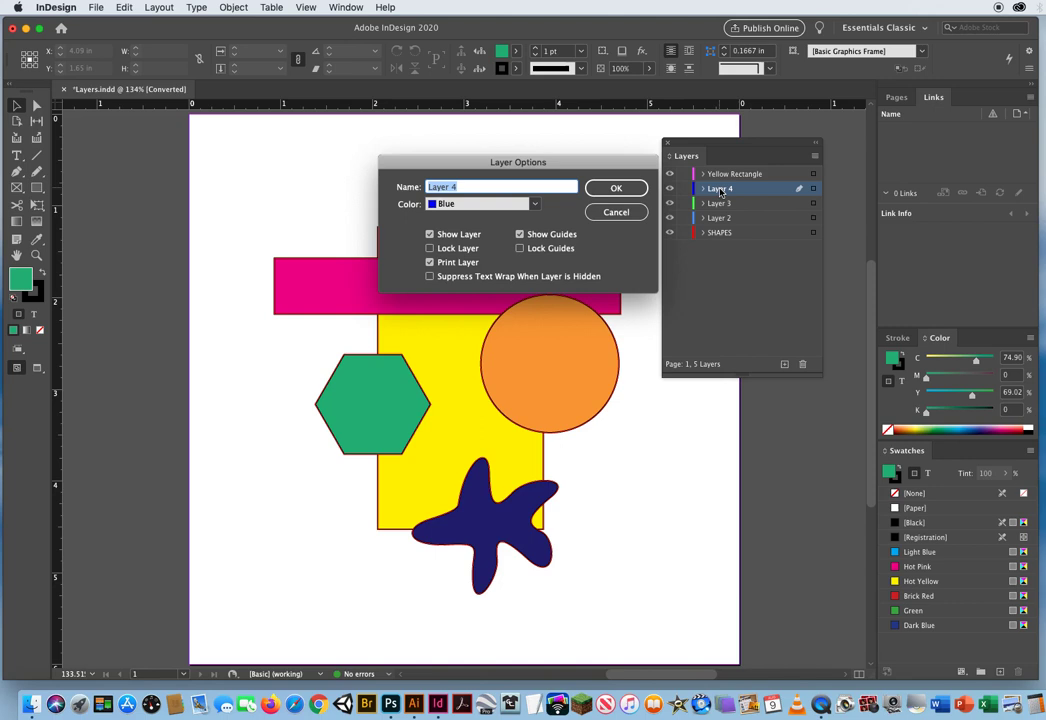
text(Magenta Rectangel)
key(BackSpace)
key(BackSpace)
text(le)
click(638, 194)
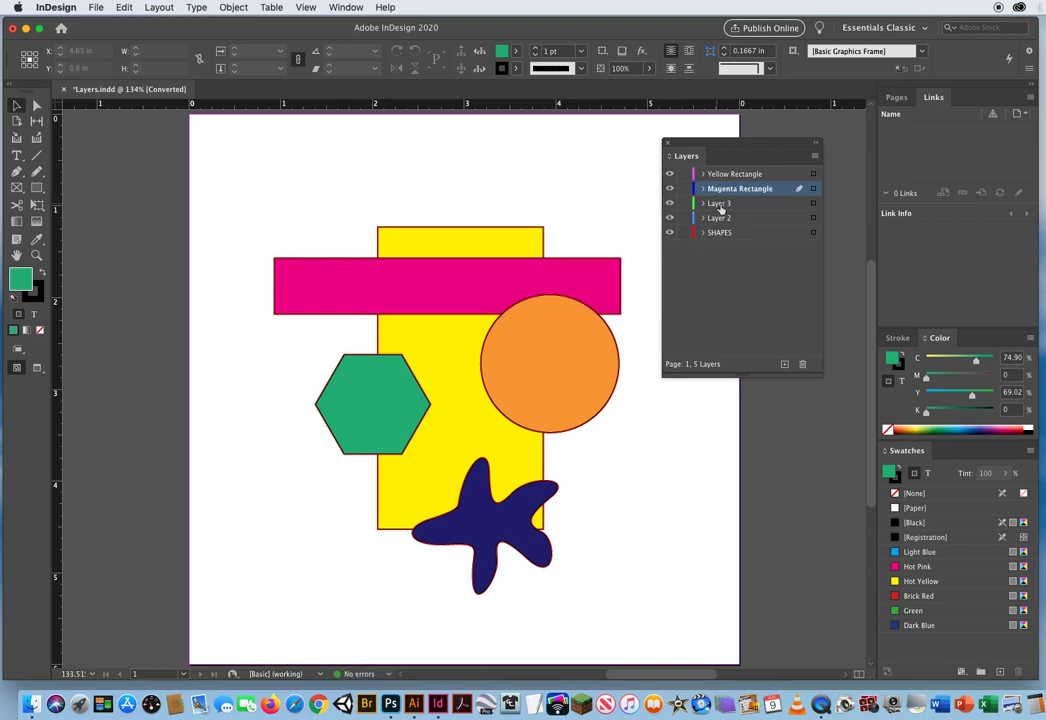
Rename Layer 3 'Orange Circle', Layer 2 'Green Polygon' and SHAPES 'Blue Blob'.
double_click(720, 204)
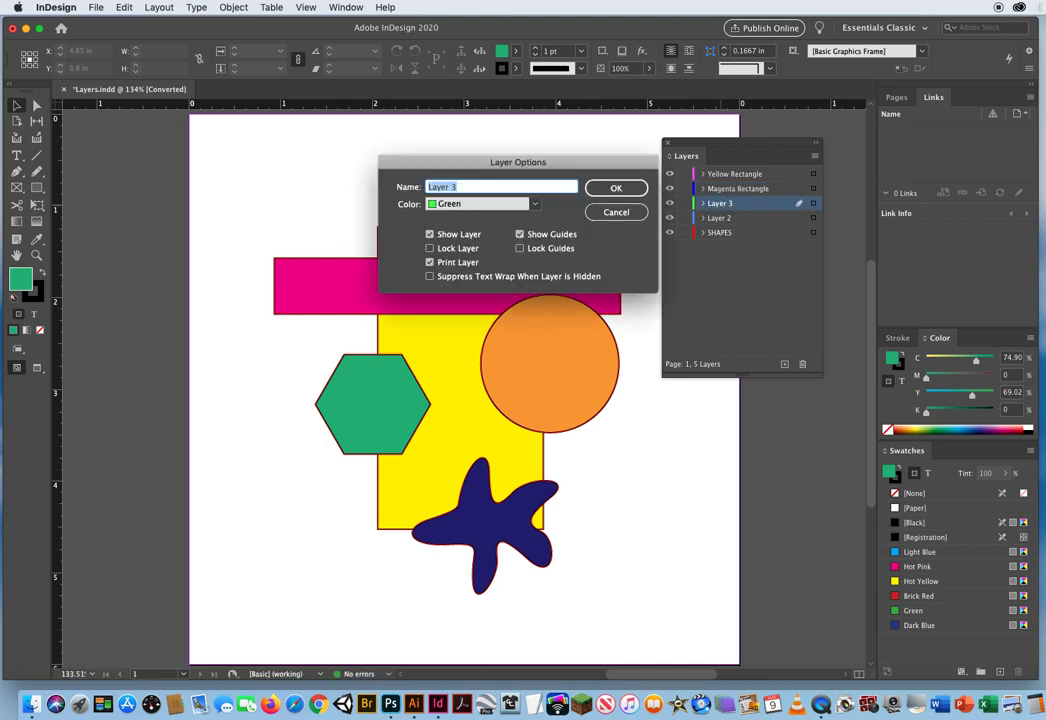
text(Orange Circle)
key(Return)
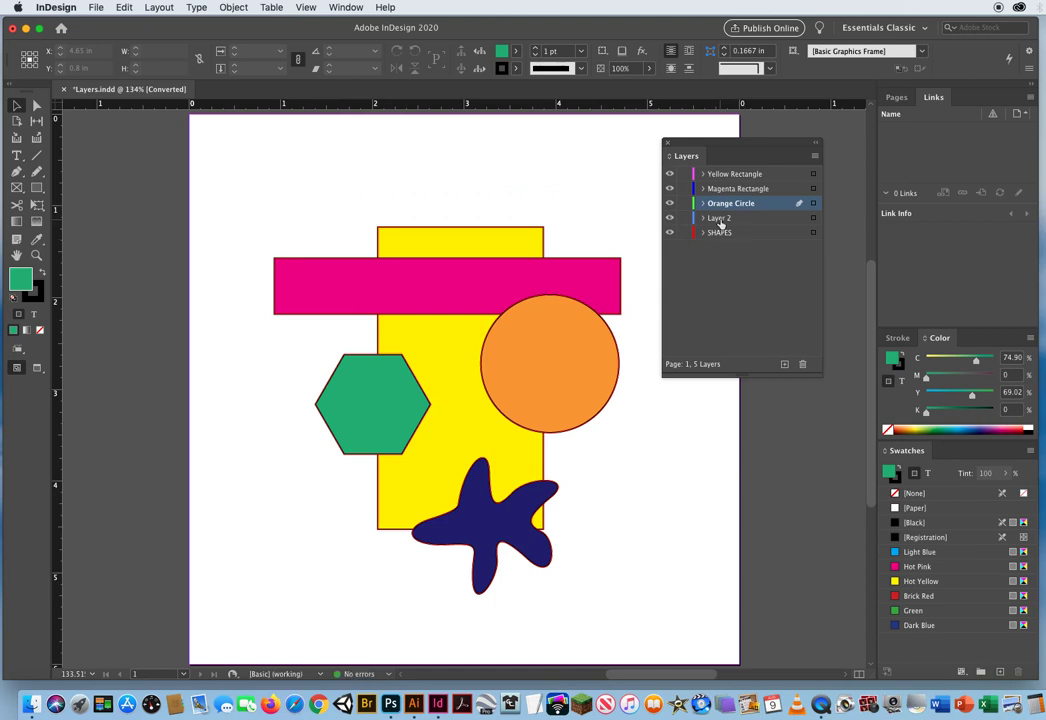
double_click(720, 218)
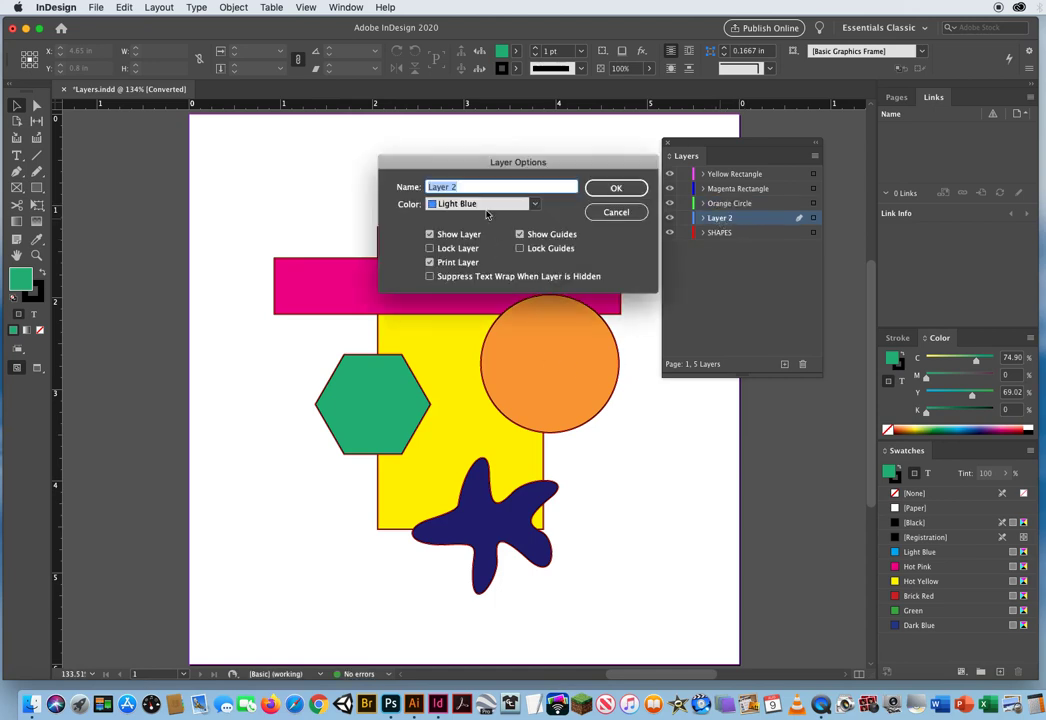
text(Green Polygon)
click(614, 188)
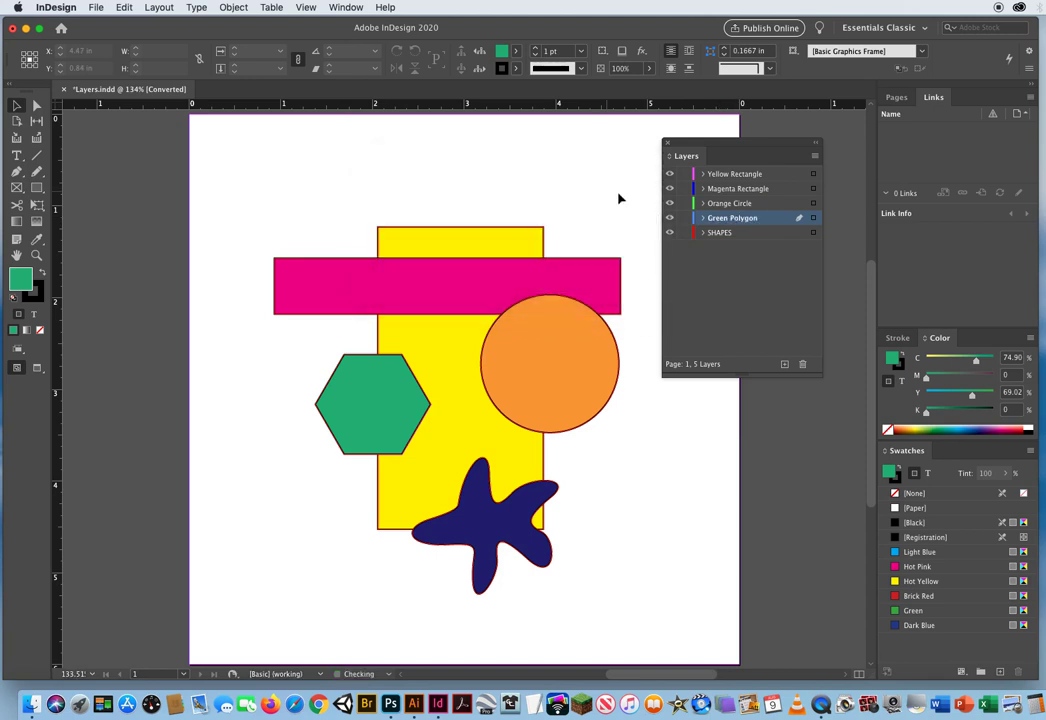
double_click(721, 232)
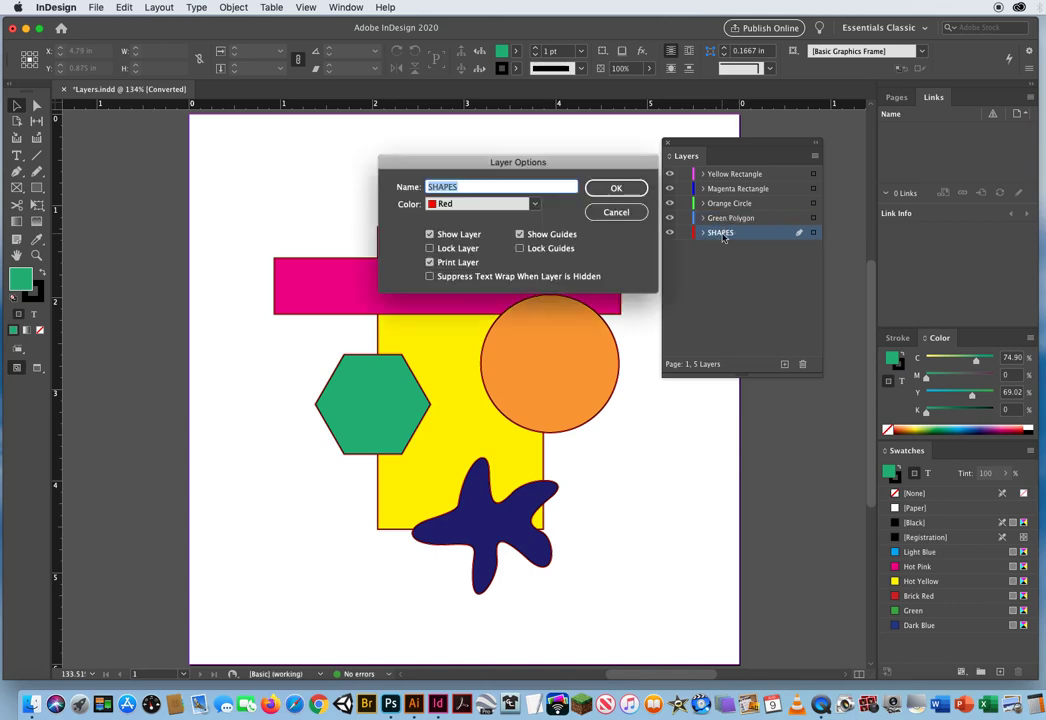
text(Blue Blob)
key(Return)
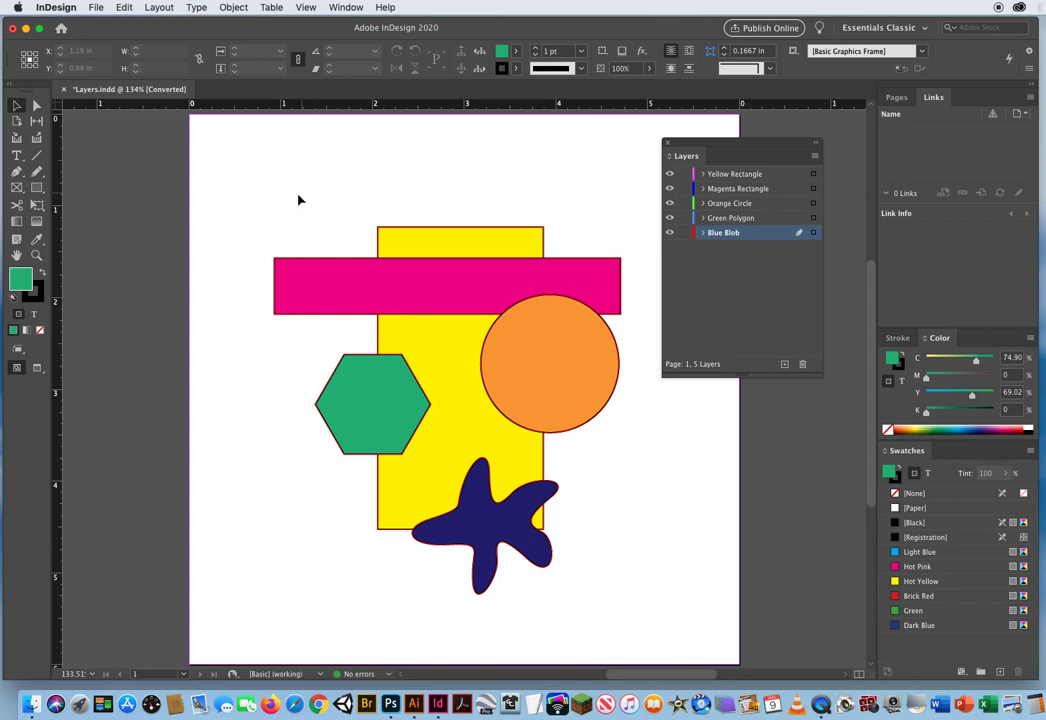
drag(299, 194, 623, 592)
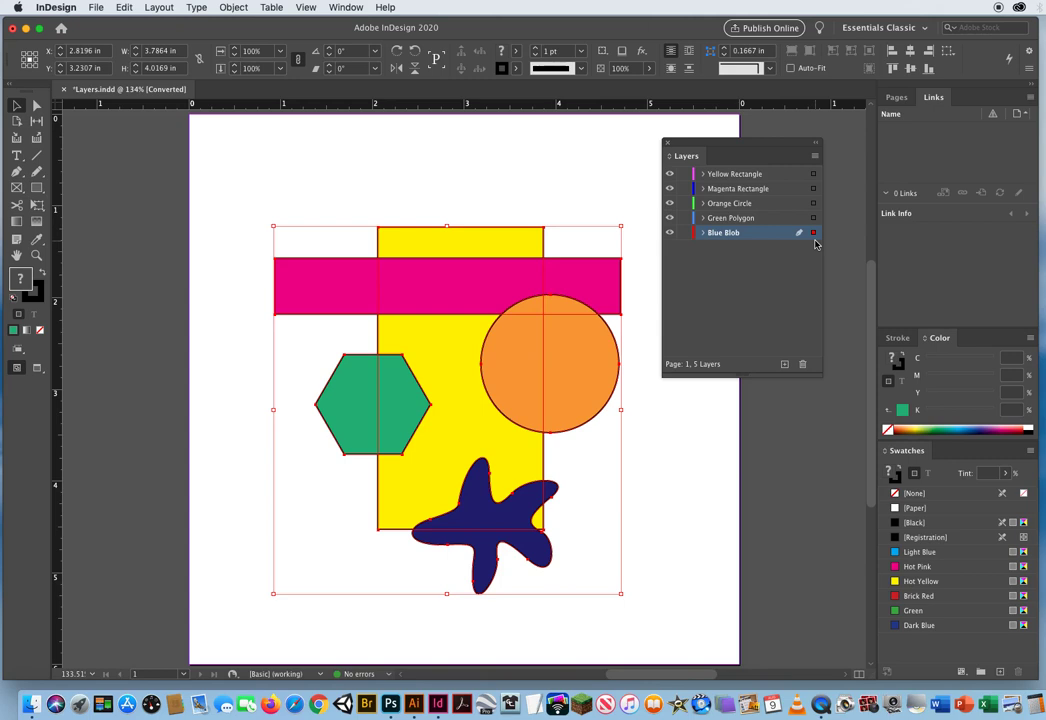
click(370, 185)
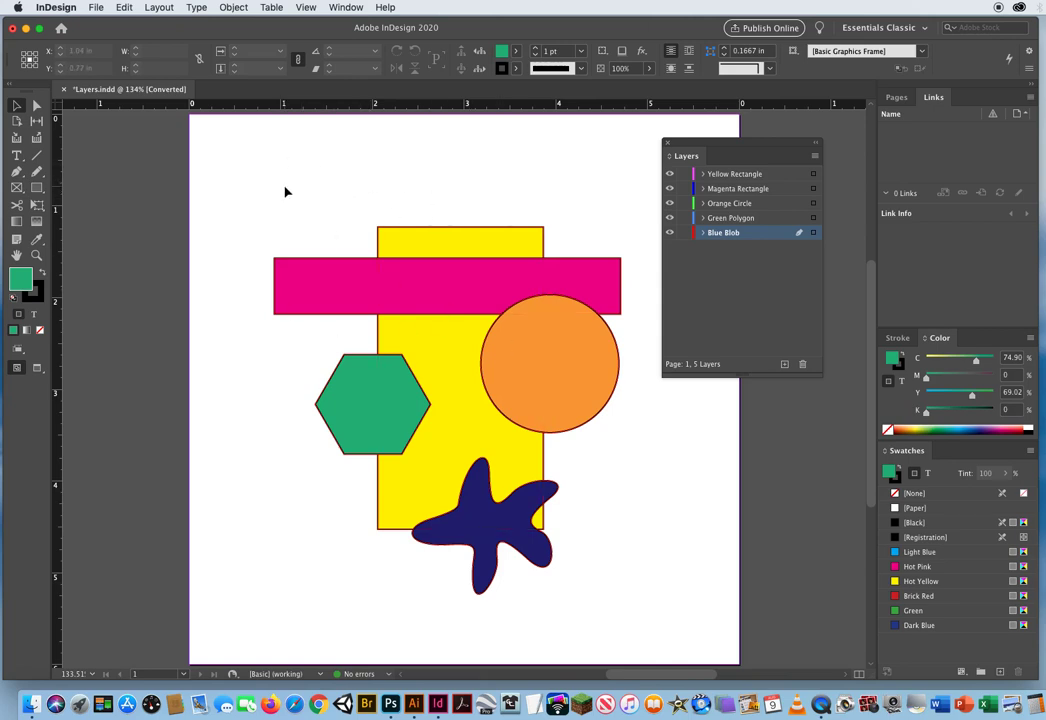
drag(370, 258, 614, 605)
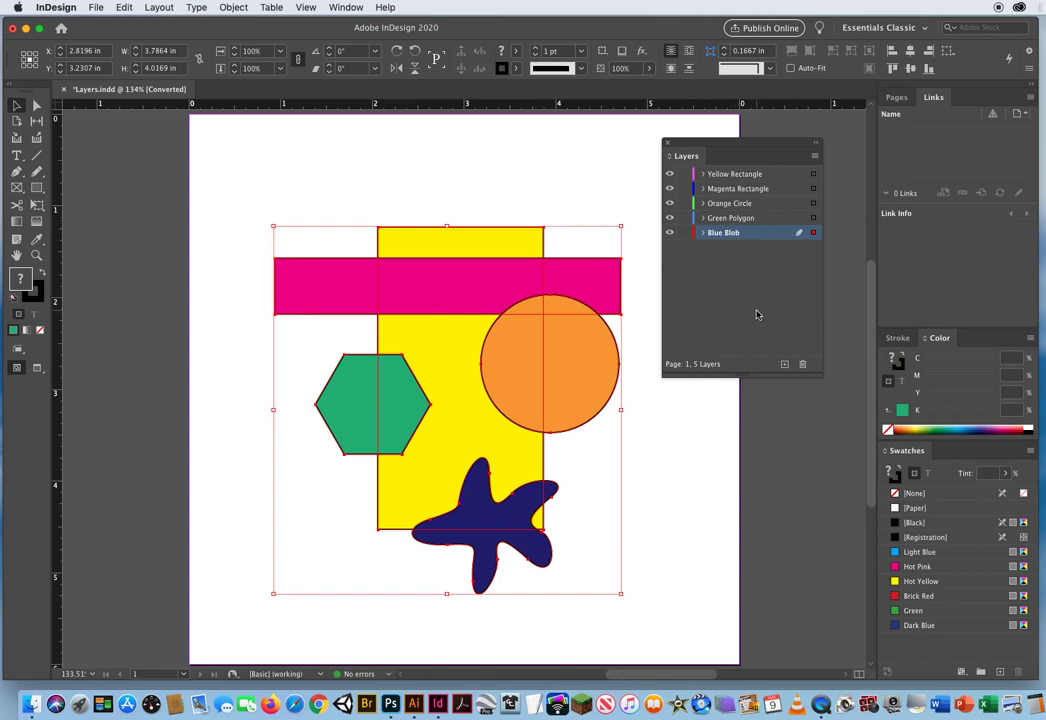
Move the yellow rectangle onto the Yellow Rectangle layer.
click(555, 198)
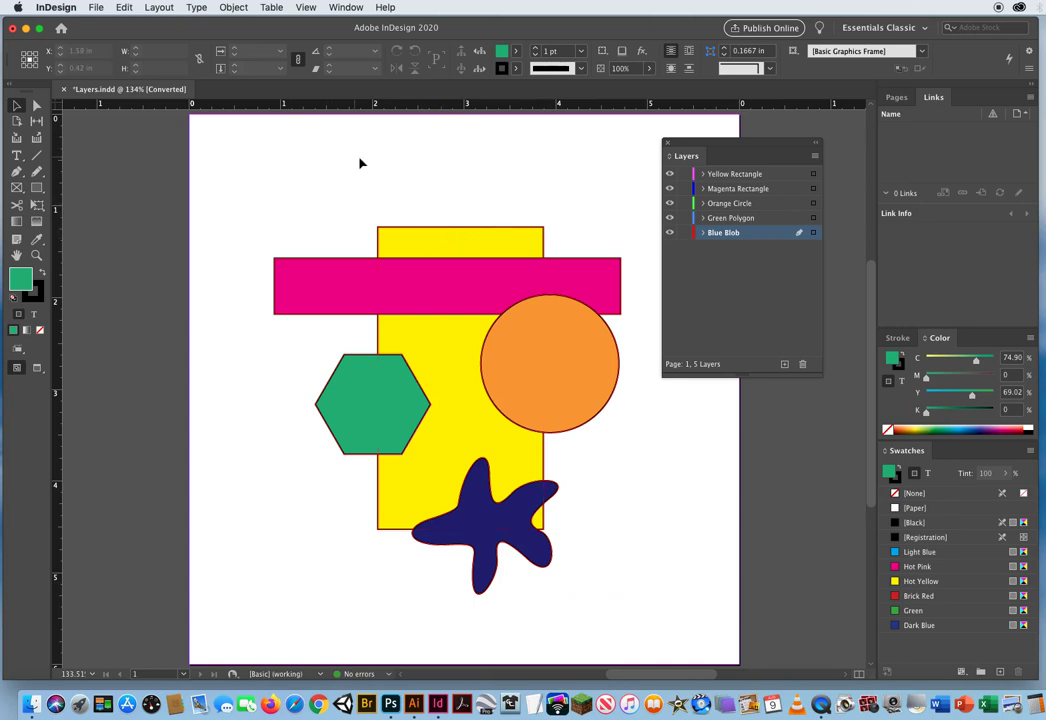
click(484, 246)
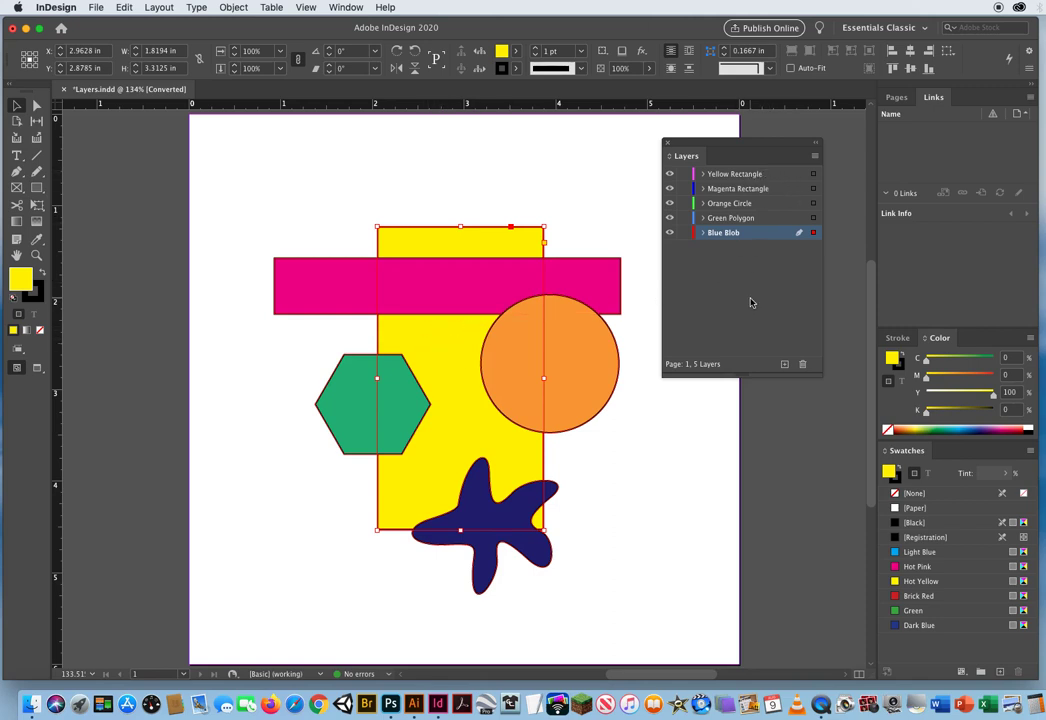
drag(438, 154, 502, 240)
drag(813, 176, 811, 175)
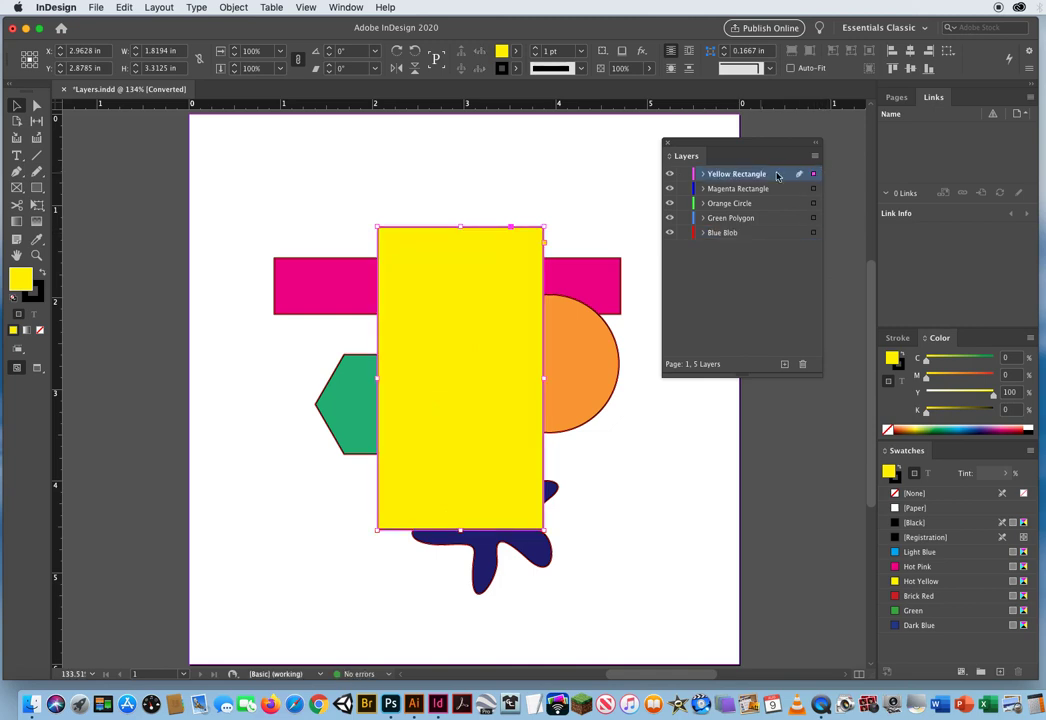
click(570, 191)
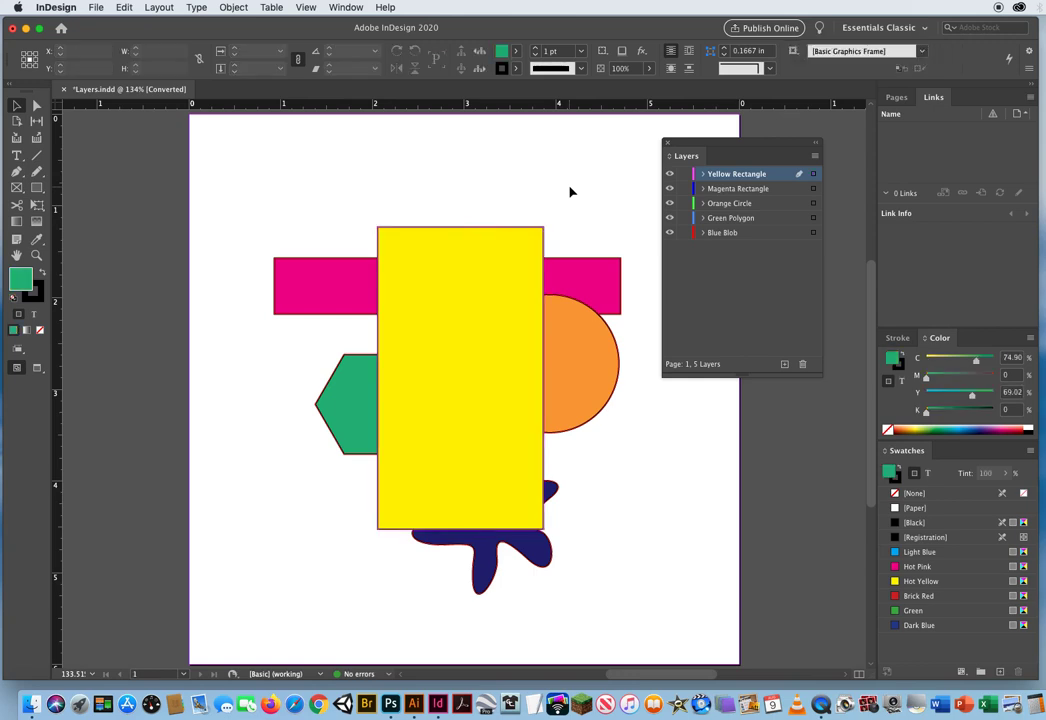
Move the magenta rectangle, orange circle and green polygon onto their matching layers.
click(592, 282)
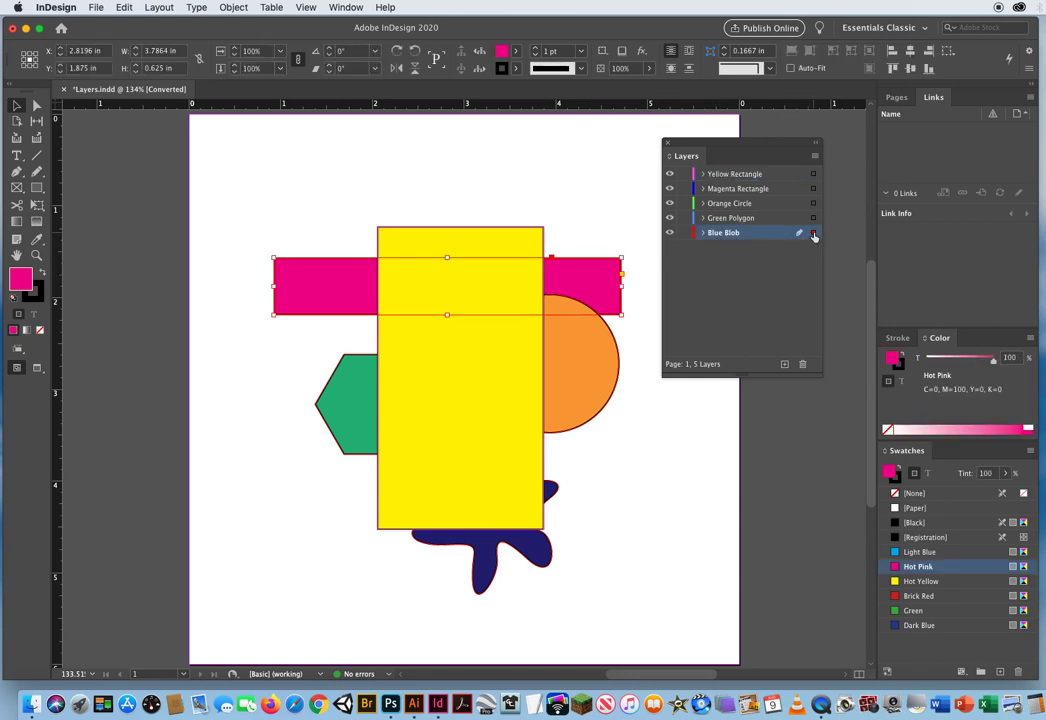
mouse_move(814, 205)
mouse_down()
mouse_move(796, 194)
mouse_move(806, 189)
mouse_up()
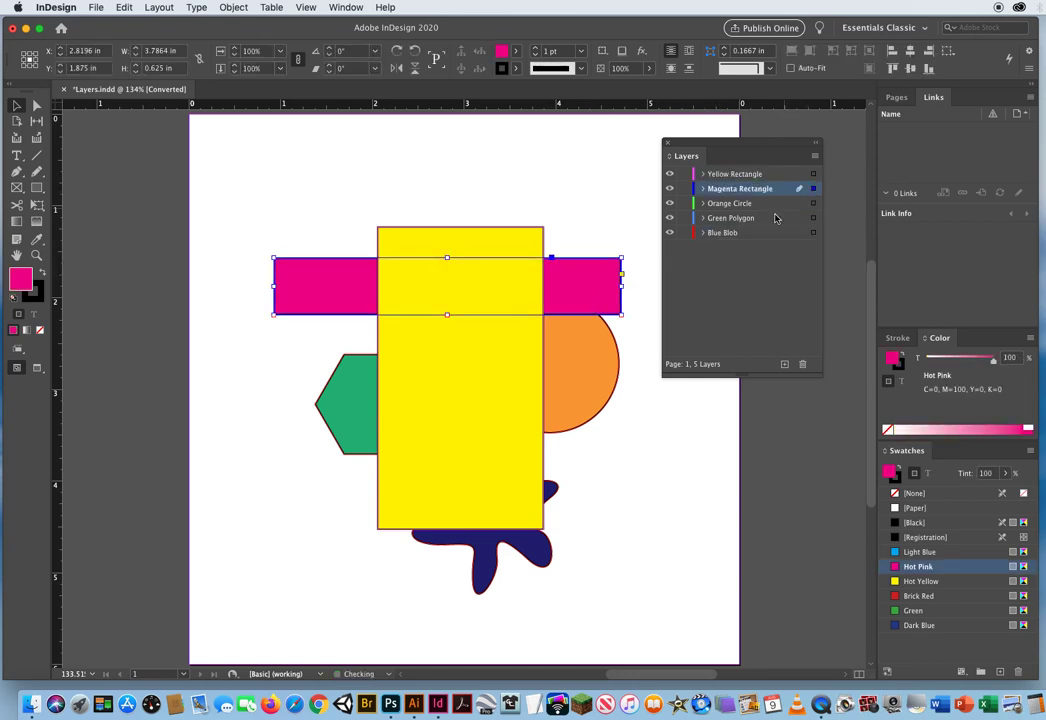
click(581, 360)
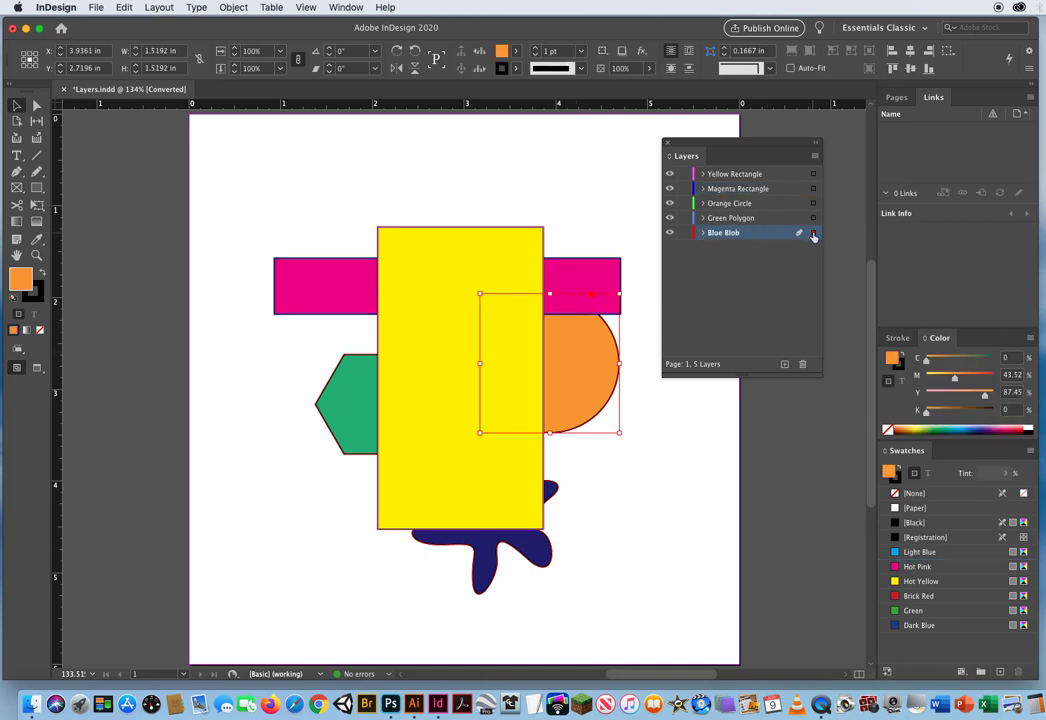
drag(814, 231, 813, 203)
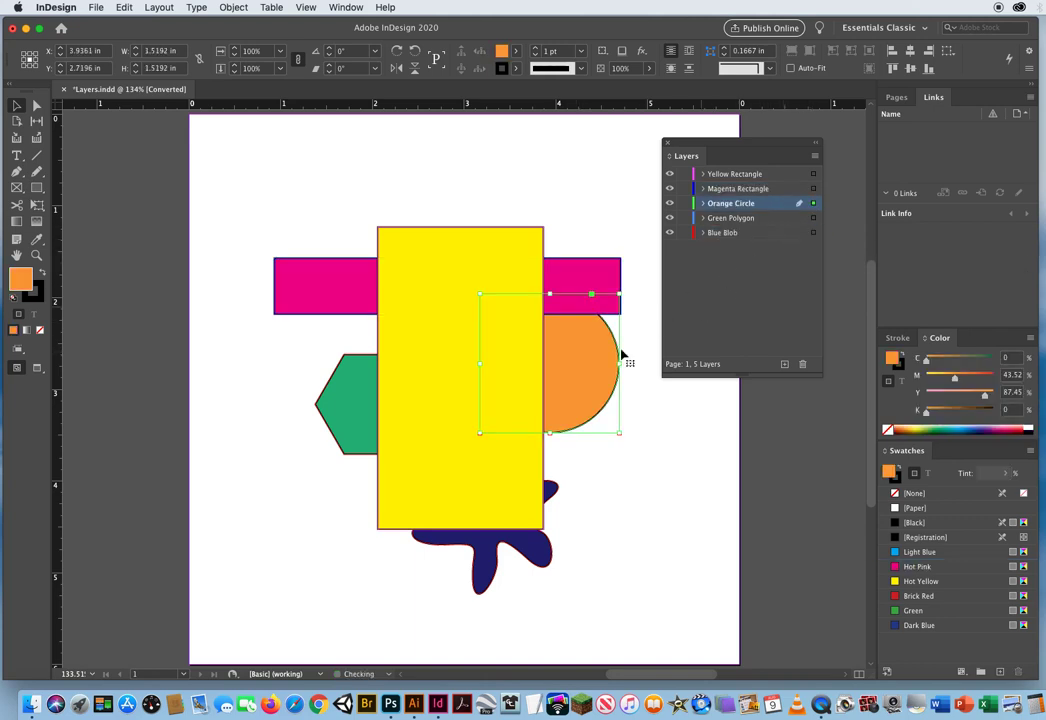
click(348, 393)
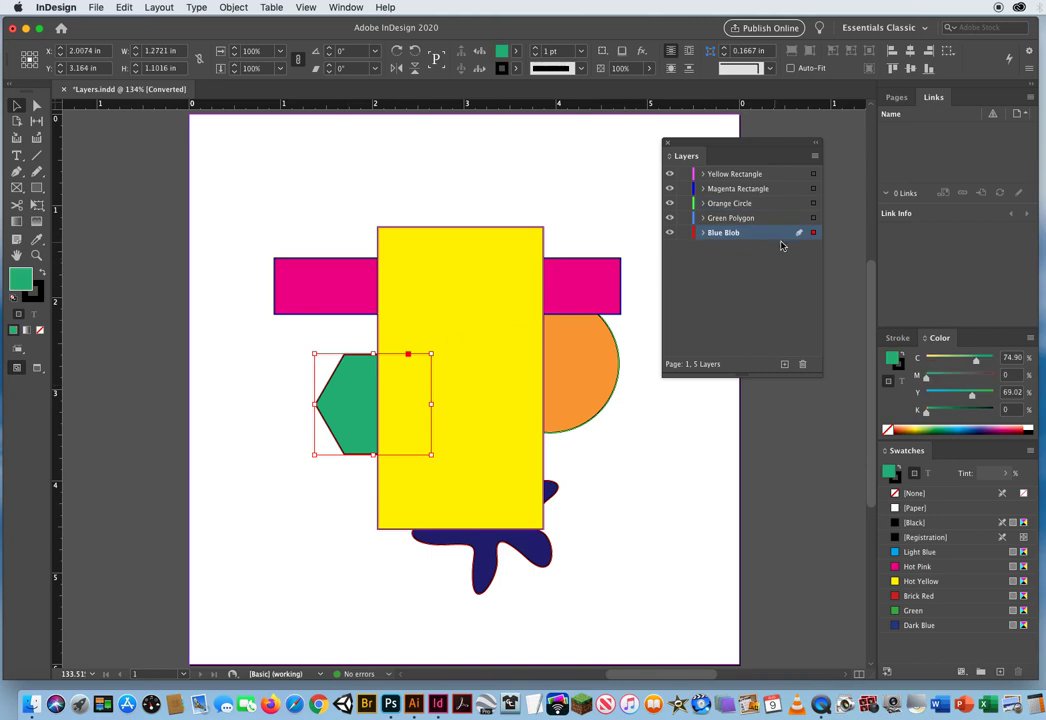
drag(814, 233, 813, 218)
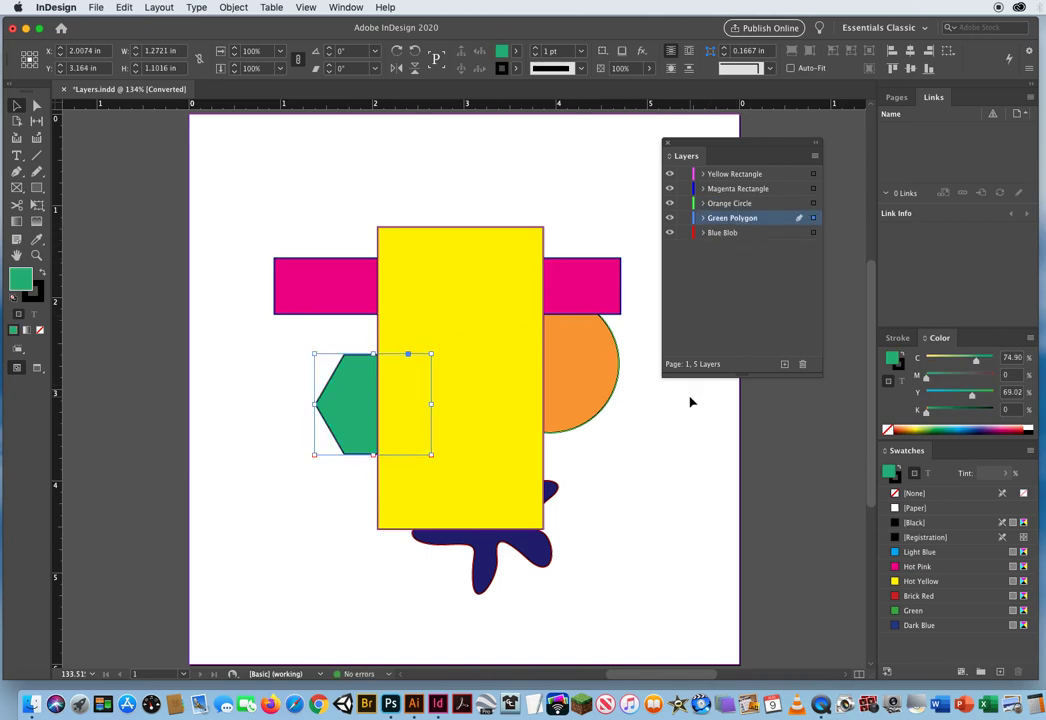
click(420, 189)
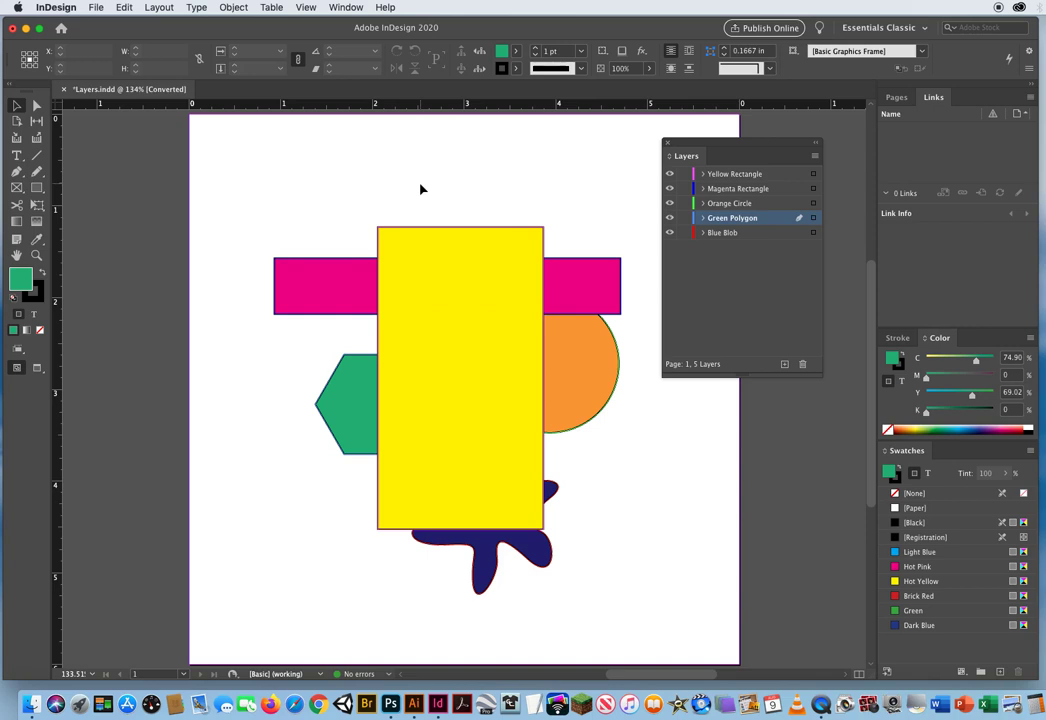
Confirm Object > Arrange is unavailable, then drag the Yellow Rectangle layer to the bottom.
click(444, 290)
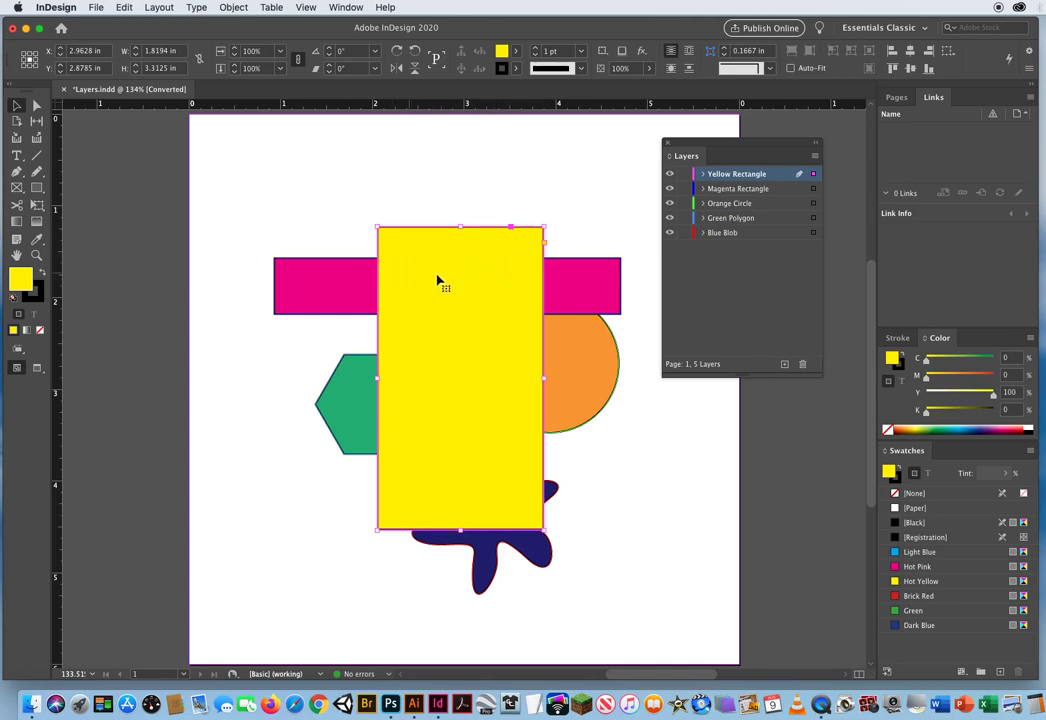
click(233, 7)
mouse_move(234, 49)
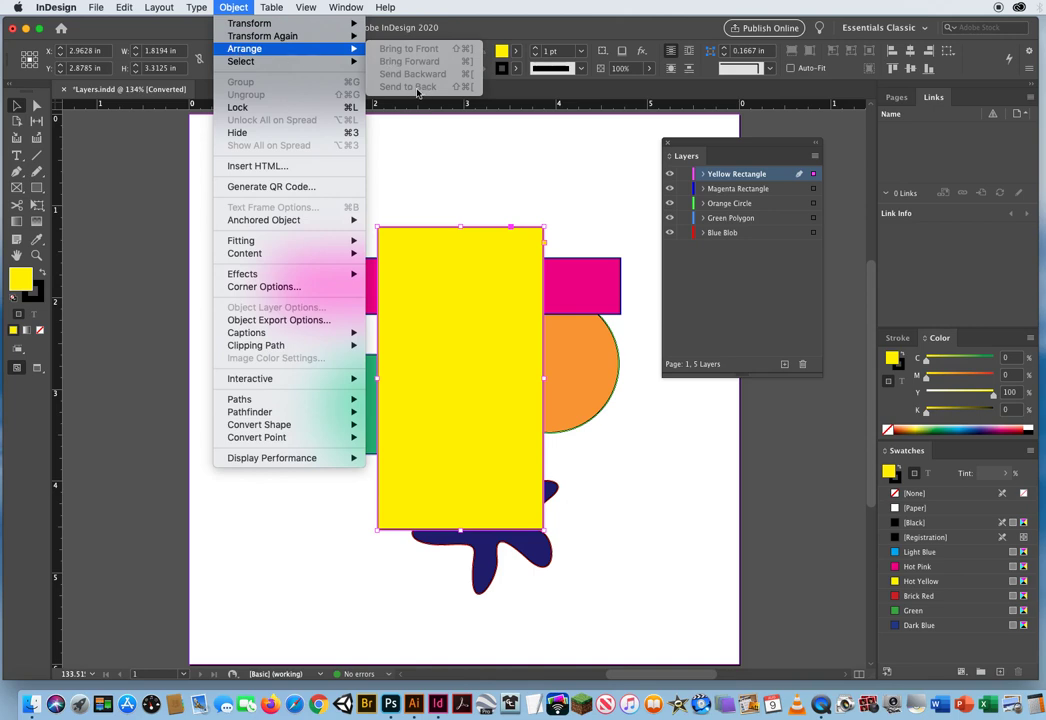
click(400, 135)
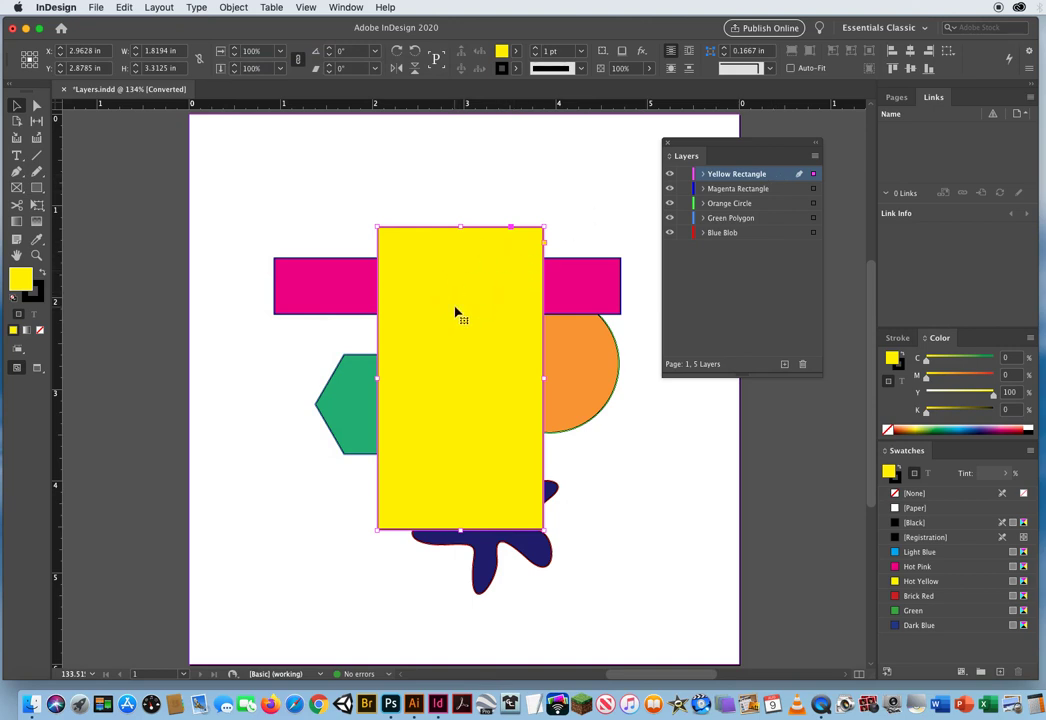
click(575, 188)
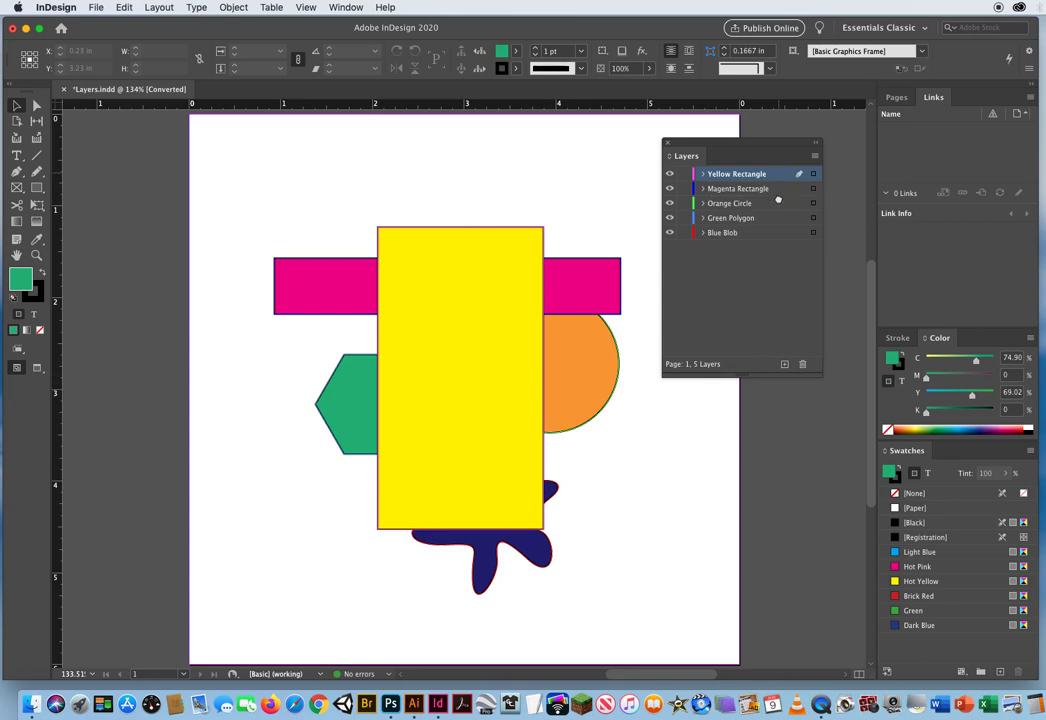
drag(778, 200, 770, 241)
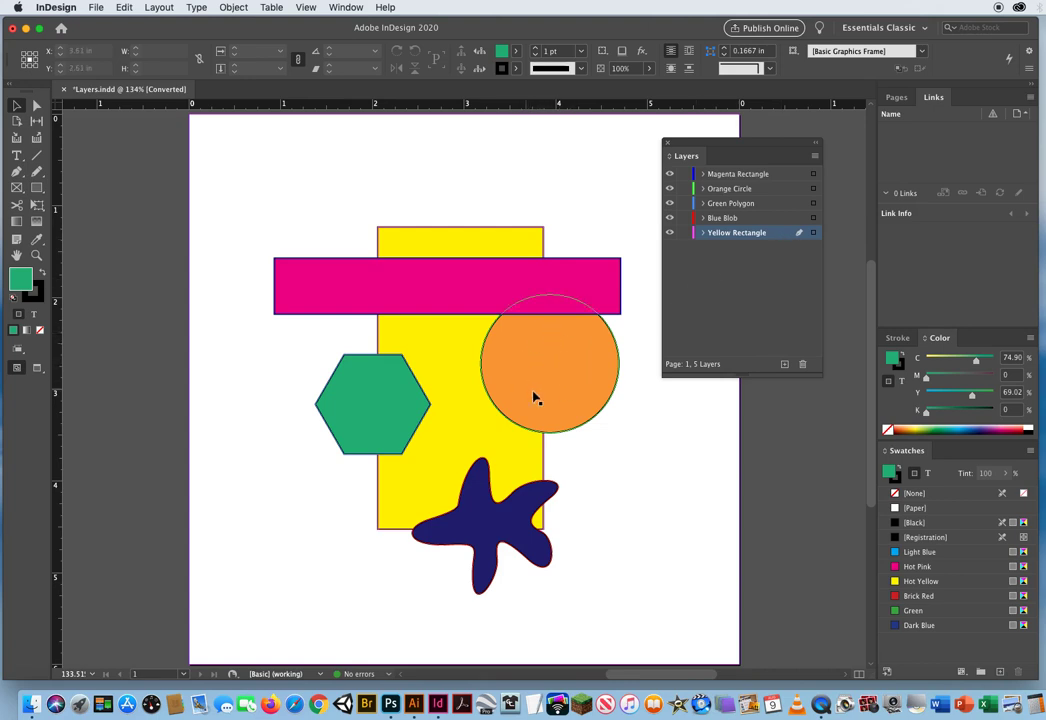
click(542, 352)
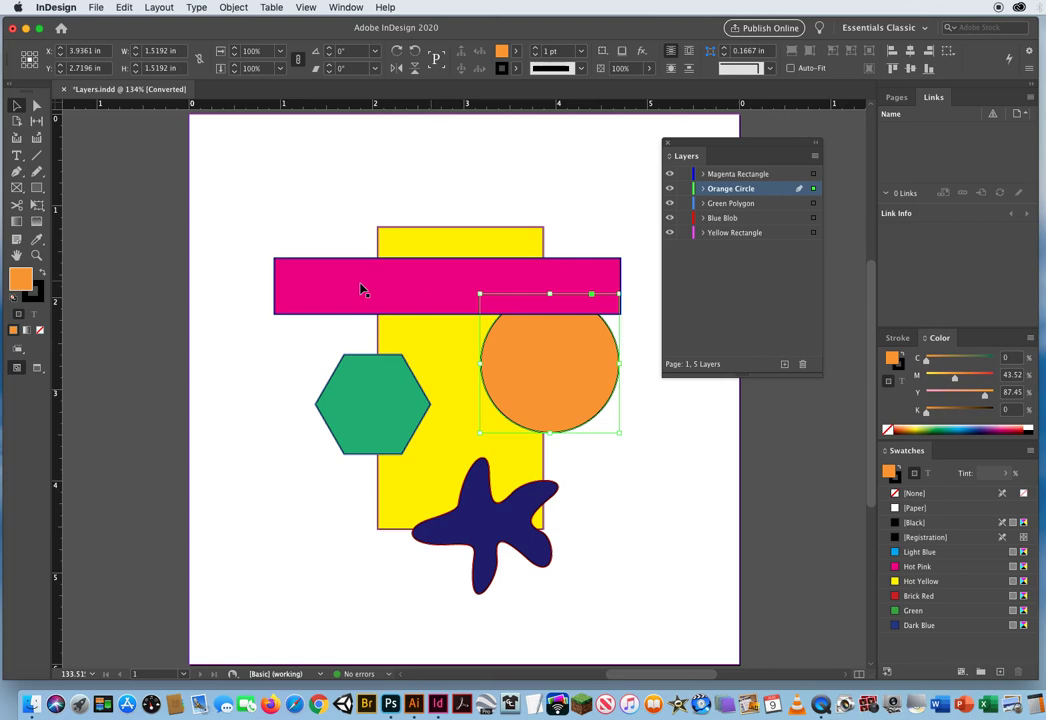
click(234, 7)
mouse_move(245, 48)
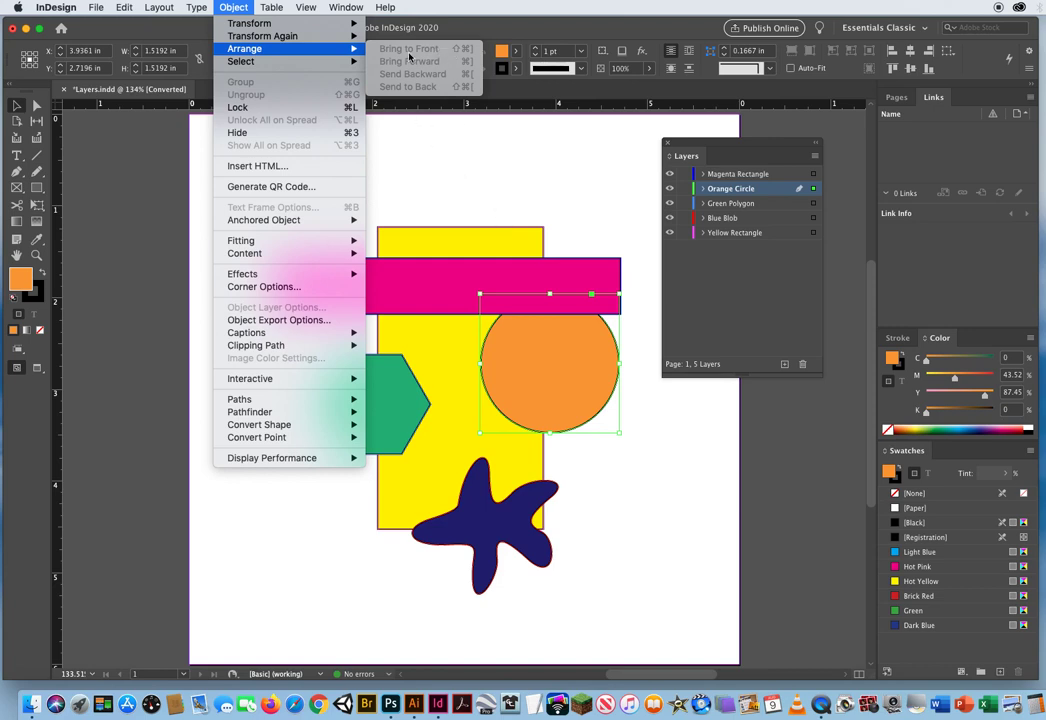
click(425, 141)
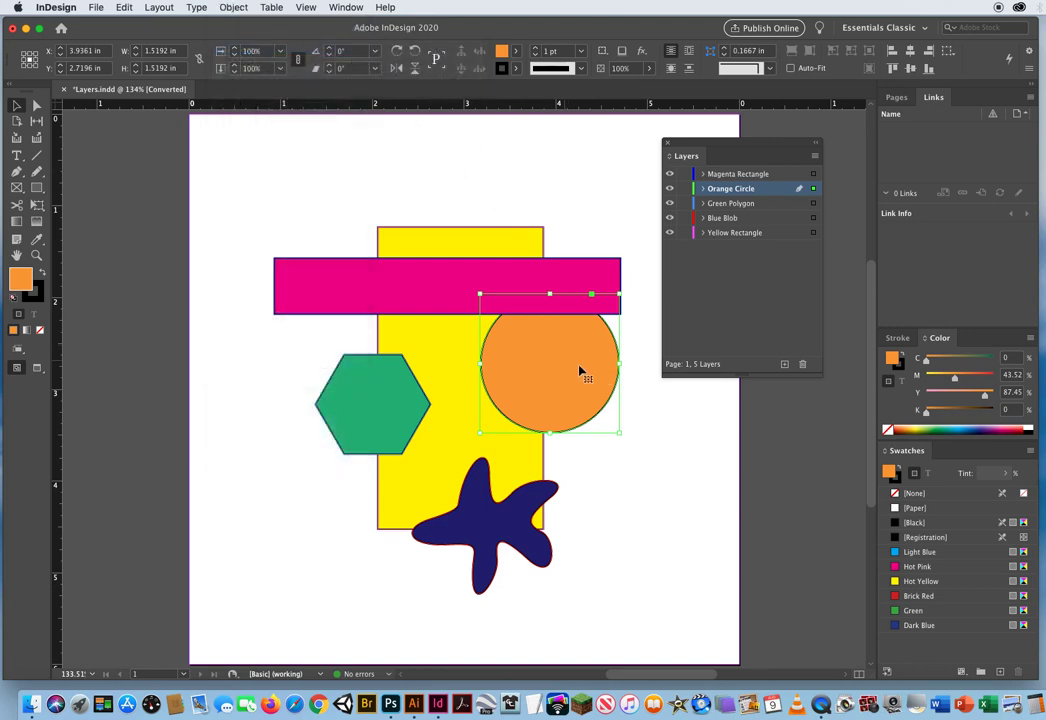
click(631, 474)
Draw a new oval overlapping the right side of the orange circle.
scroll(602, 465, right, 3)
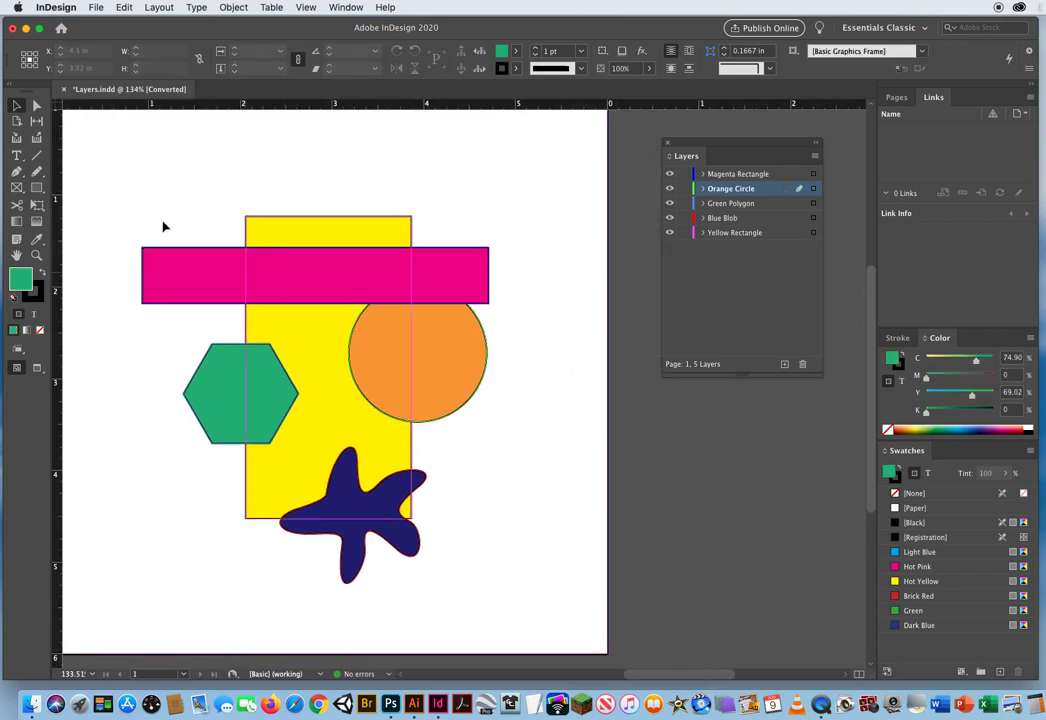
click(420, 376)
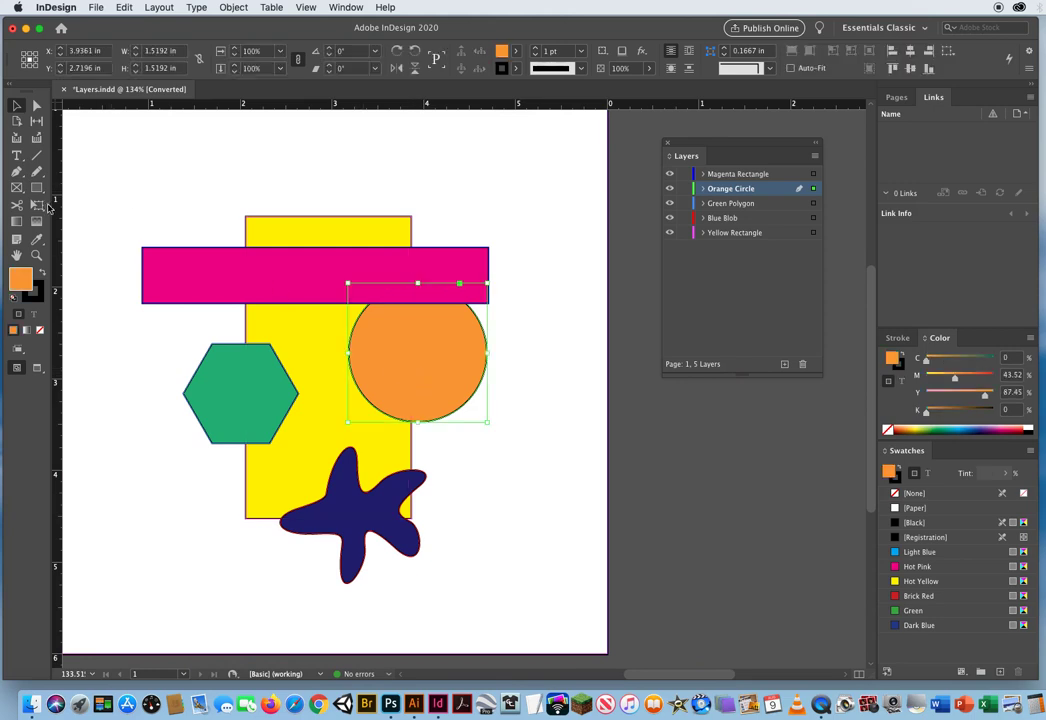
drag(36, 190, 75, 203)
mouse_move(424, 330)
mouse_down()
mouse_move(497, 371)
mouse_move(538, 421)
mouse_up()
click(16, 104)
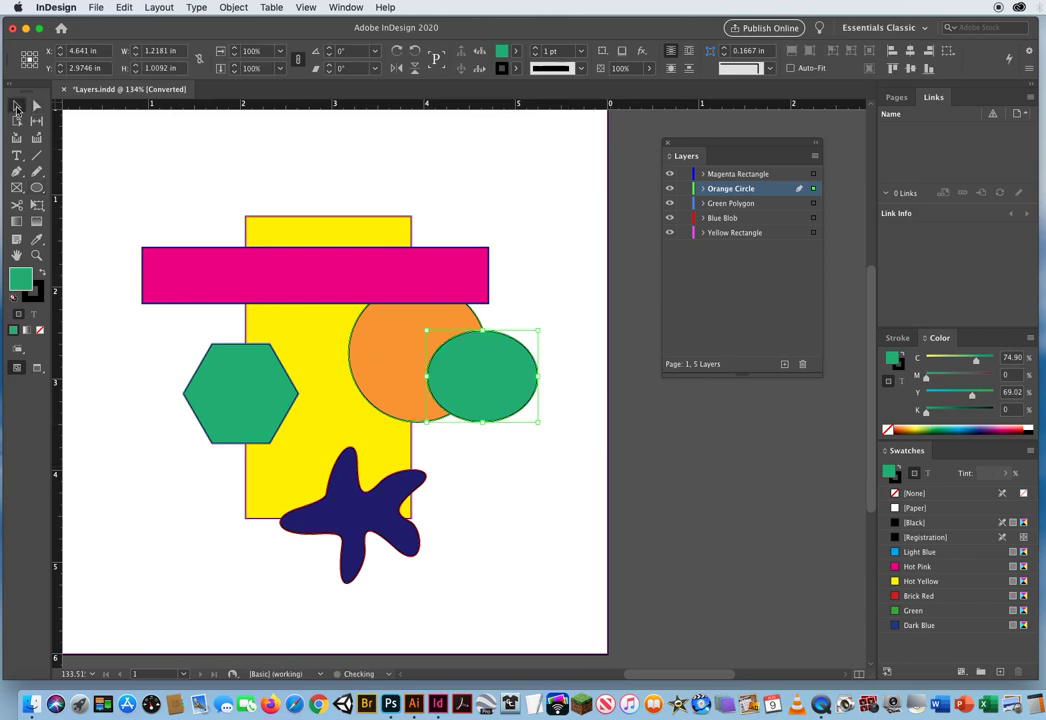
click(456, 527)
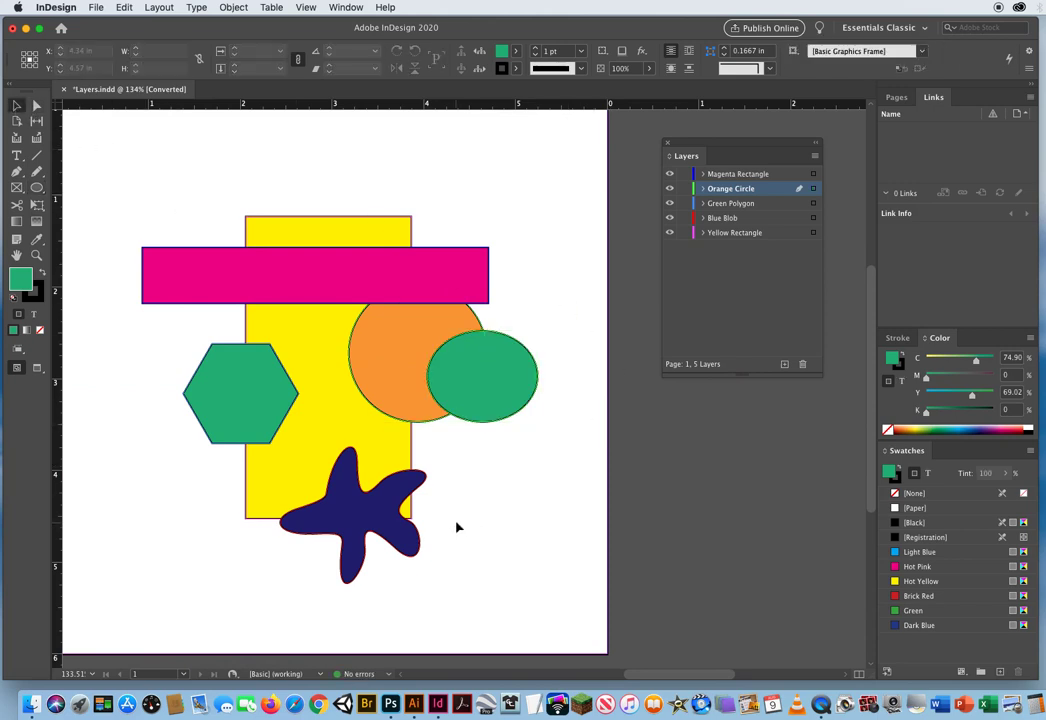
Sample the big circle's orange fill onto the small oval with the Eyedropper.
click(507, 378)
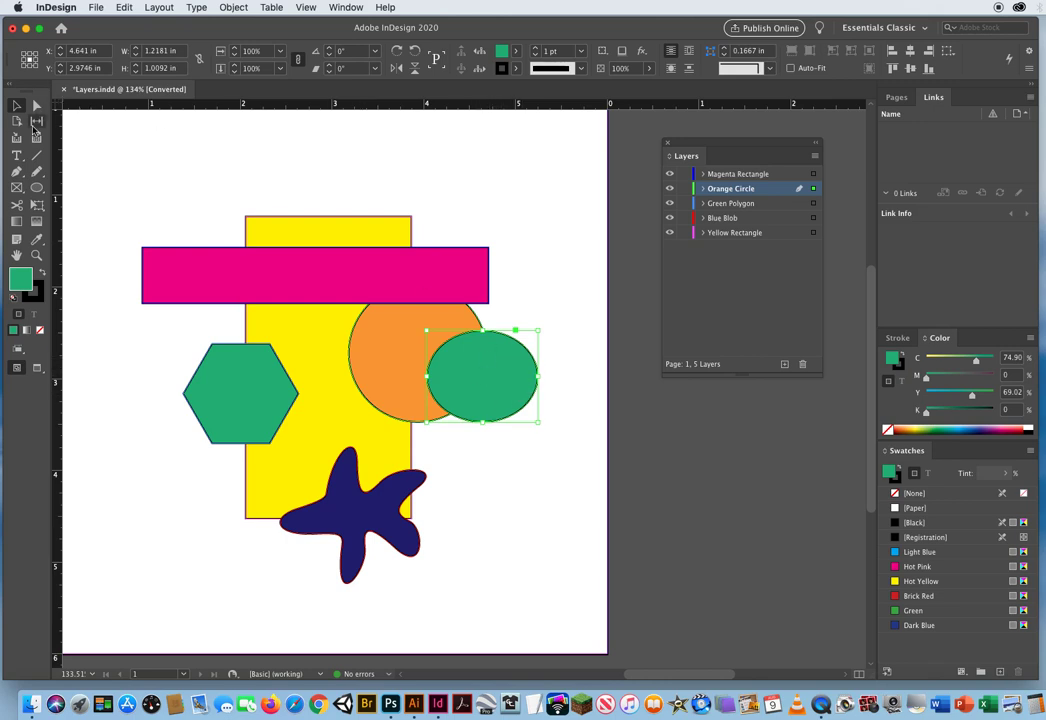
click(36, 240)
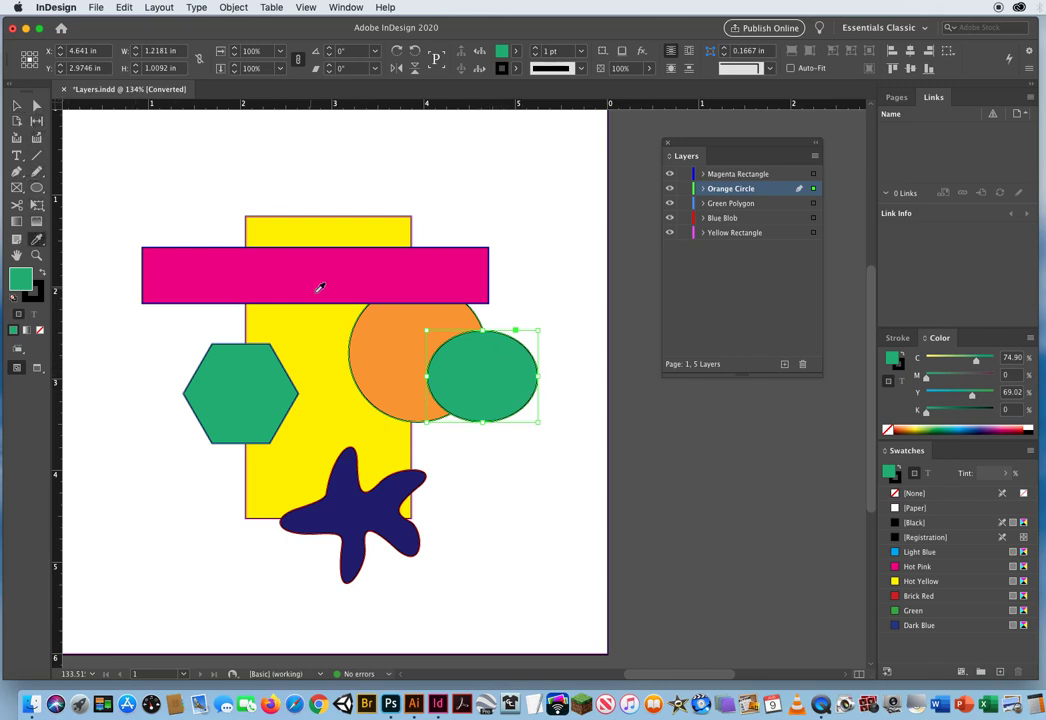
click(390, 328)
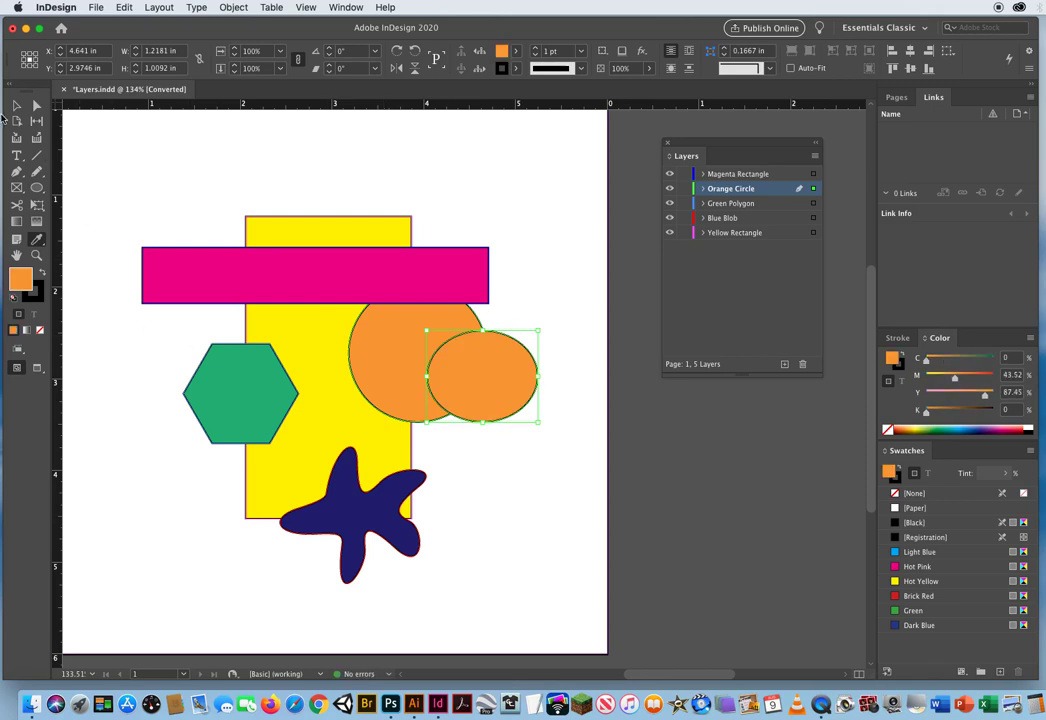
click(15, 106)
click(518, 551)
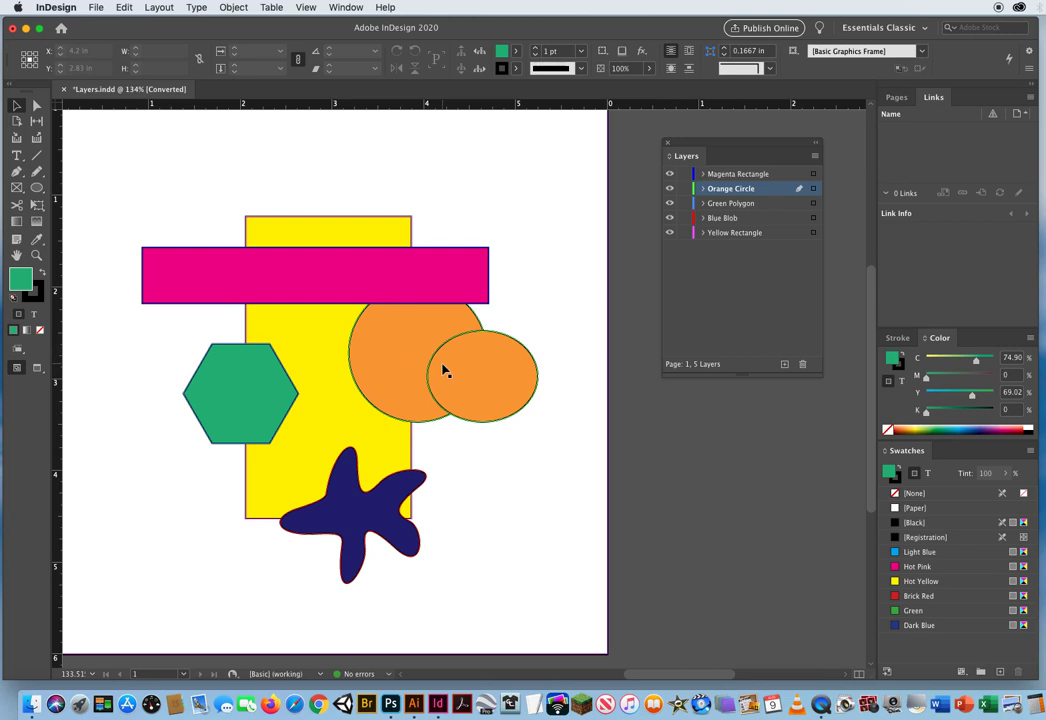
Apply Object > Arrange > Bring to Front to the big orange circle.
click(389, 341)
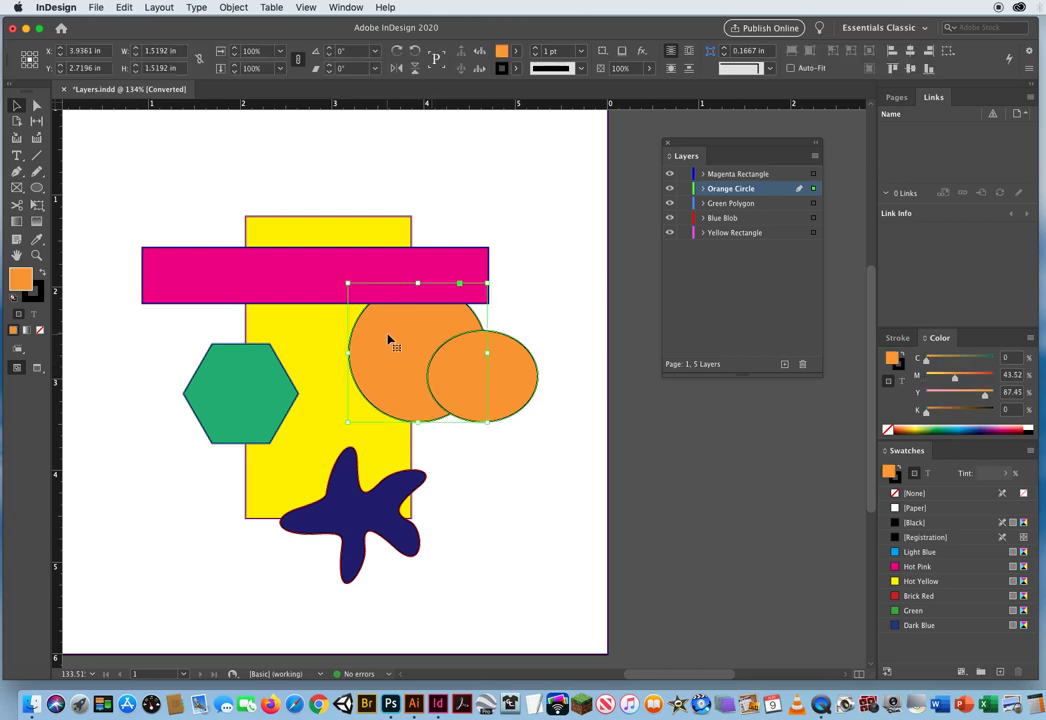
click(233, 7)
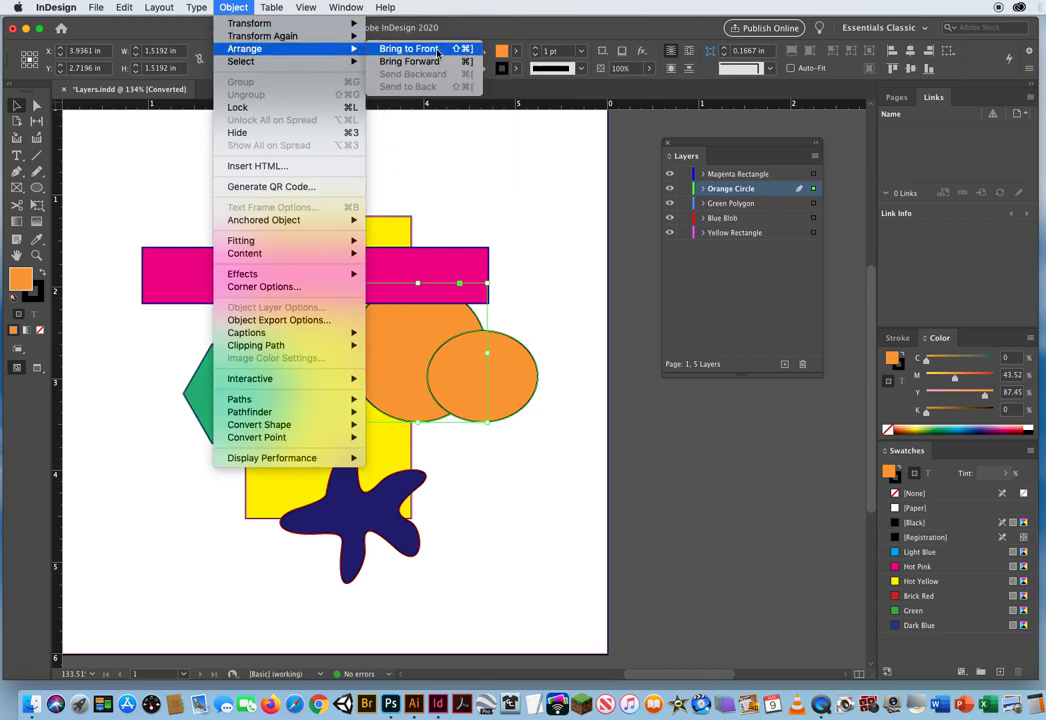
click(437, 52)
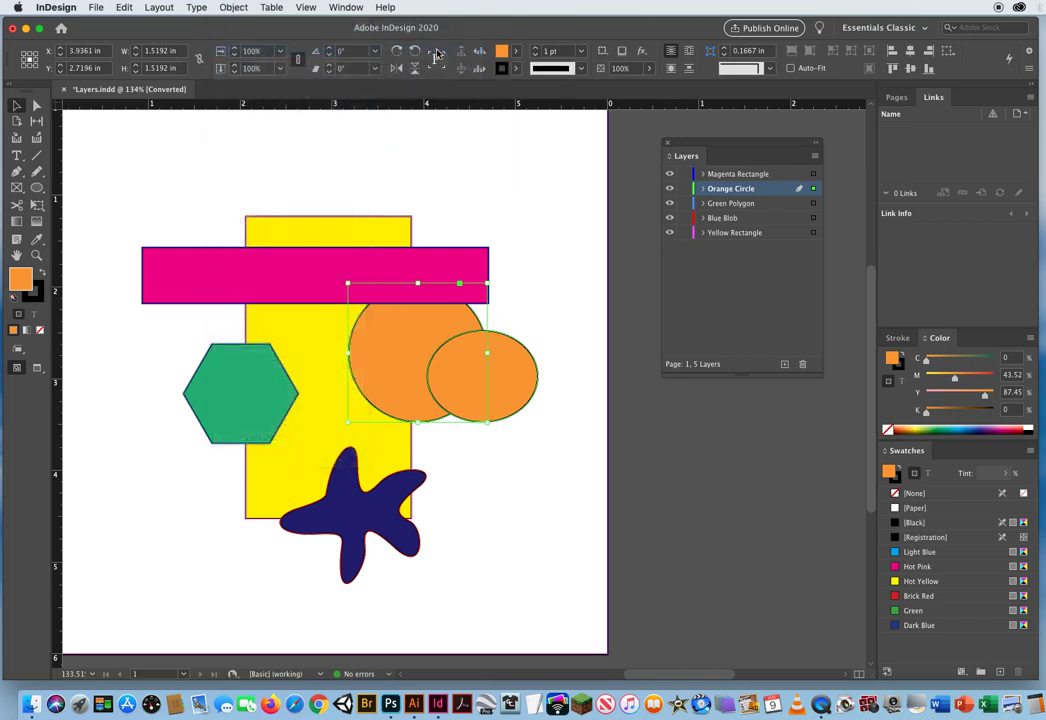
click(542, 544)
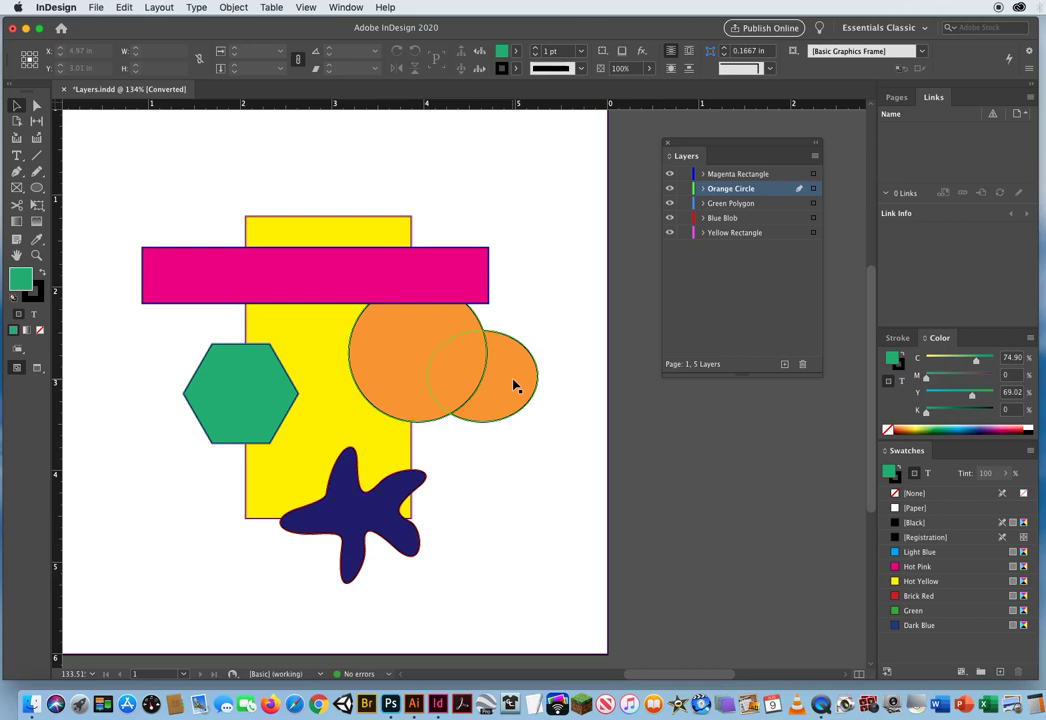
Expand the Orange Circle layer and select its circle and oval object entries.
click(231, 7)
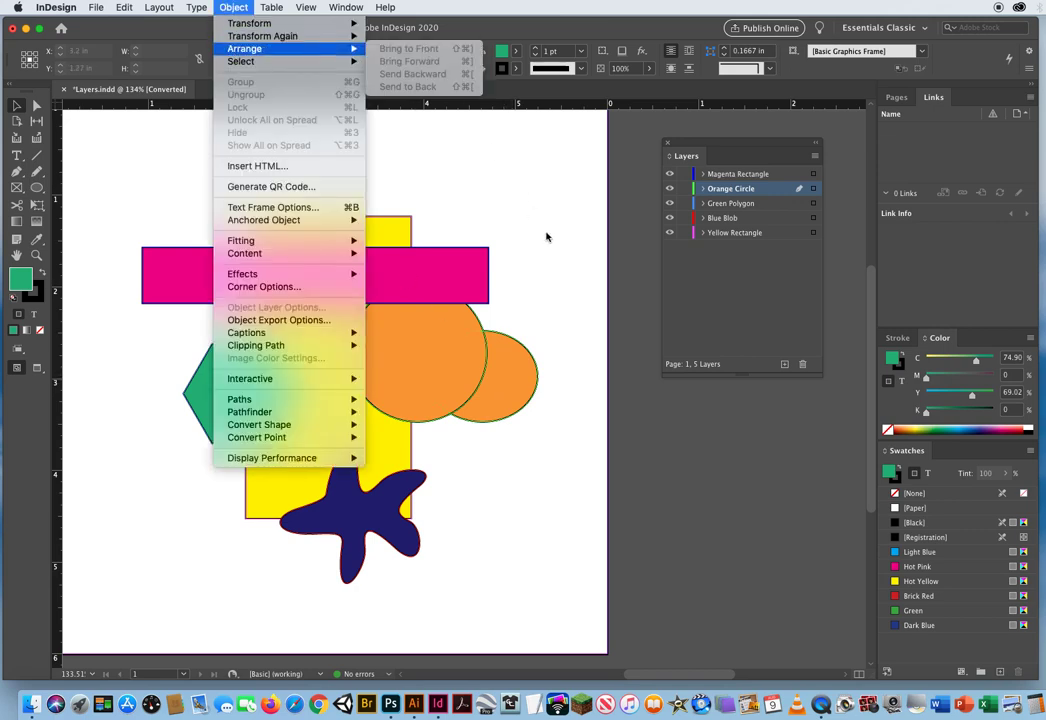
click(489, 428)
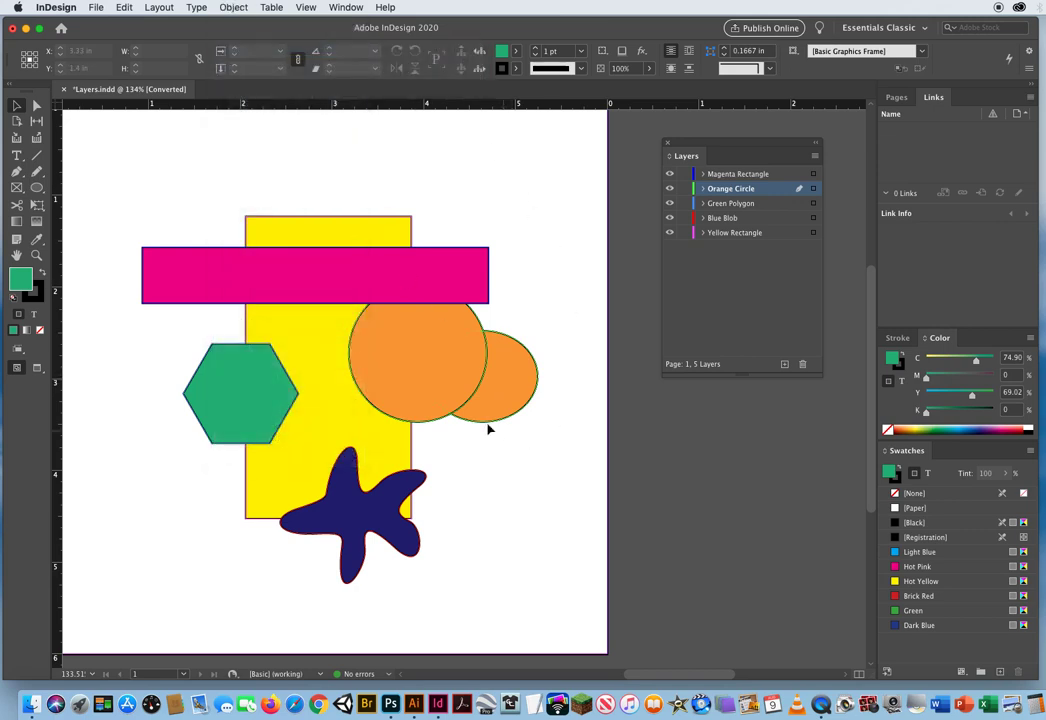
click(703, 189)
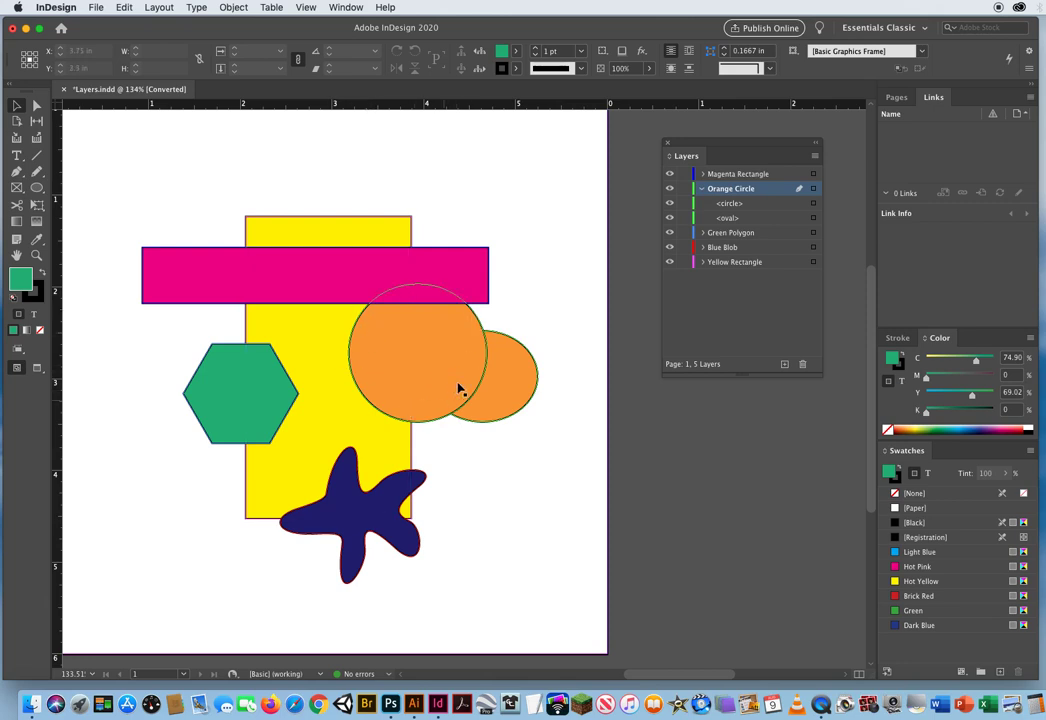
click(730, 203)
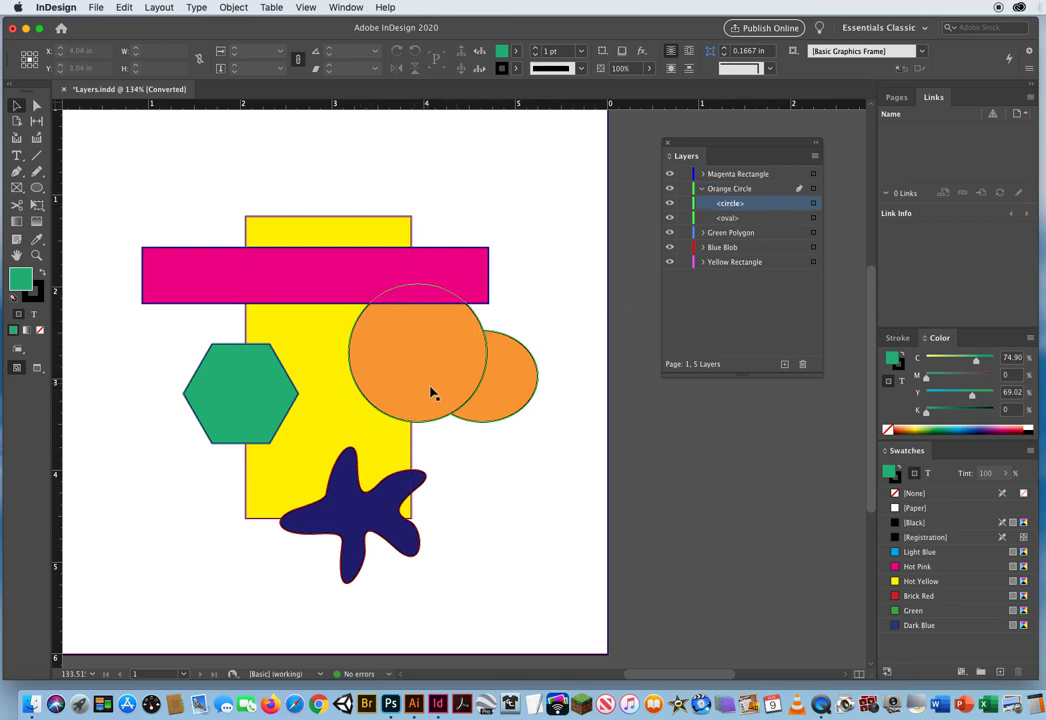
click(759, 217)
click(759, 204)
Stack the circle below the oval, then move the Orange Circle layer above Magenta Rectangle.
mouse_move(757, 206)
mouse_down()
mouse_move(752, 227)
mouse_move(777, 227)
mouse_move(752, 230)
mouse_up()
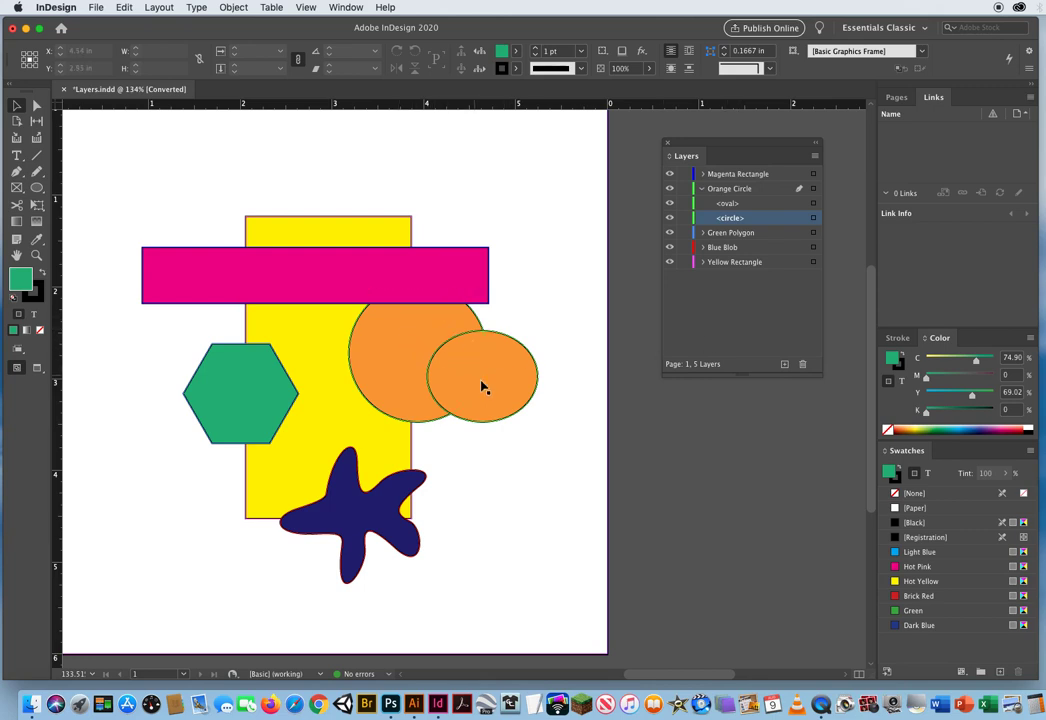
click(702, 188)
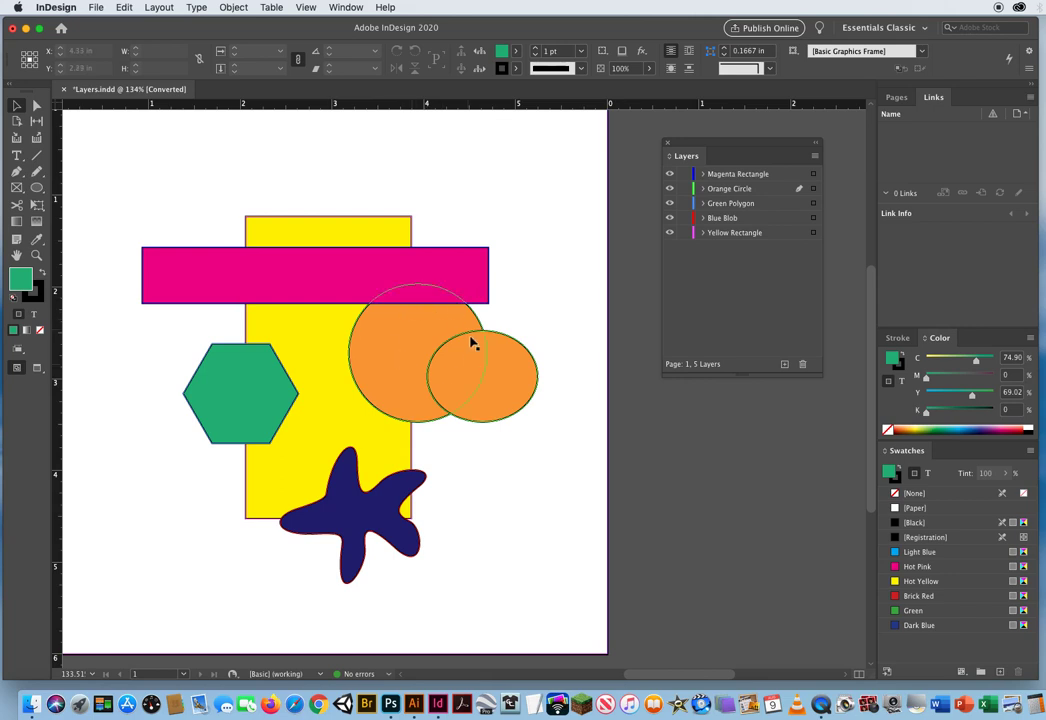
click(764, 193)
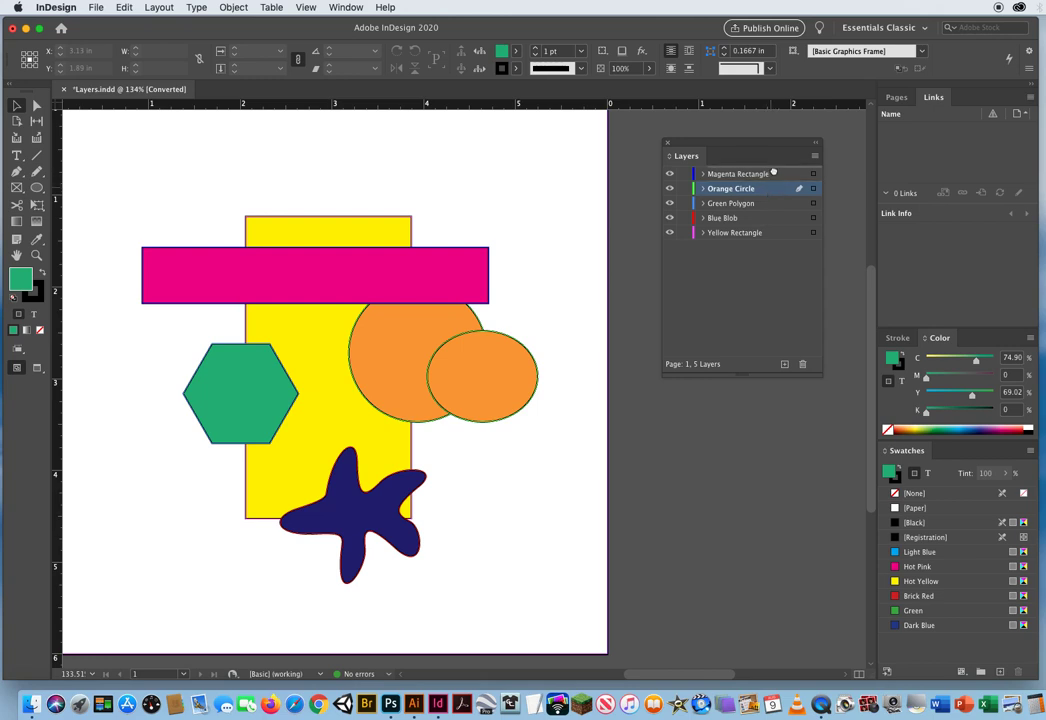
drag(773, 171, 773, 175)
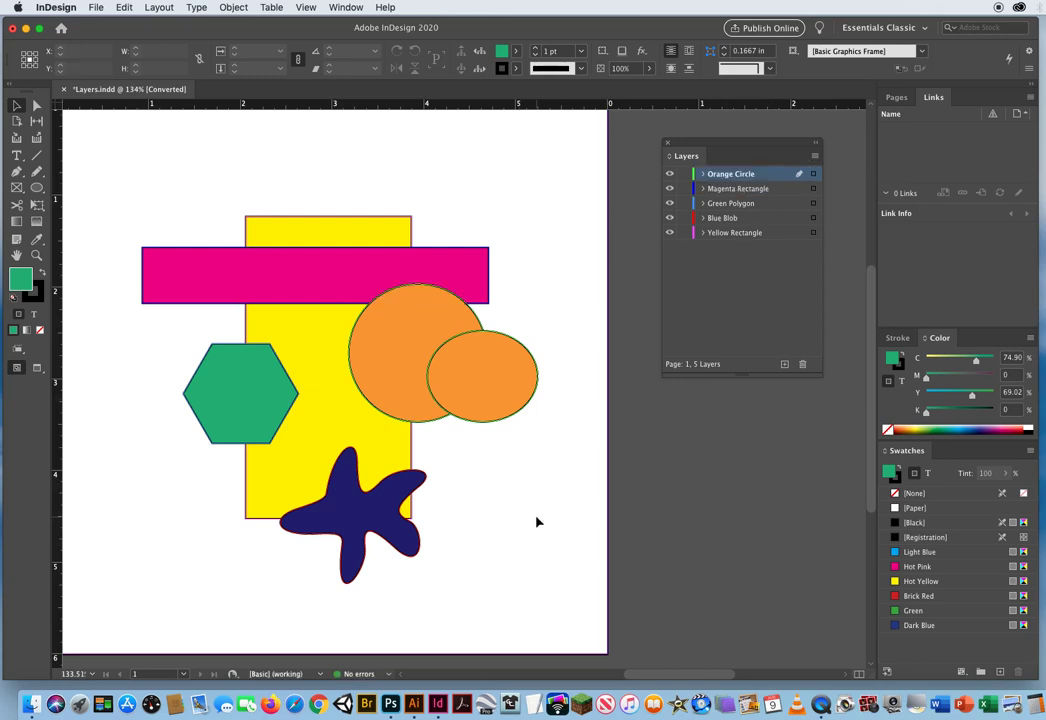
click(702, 174)
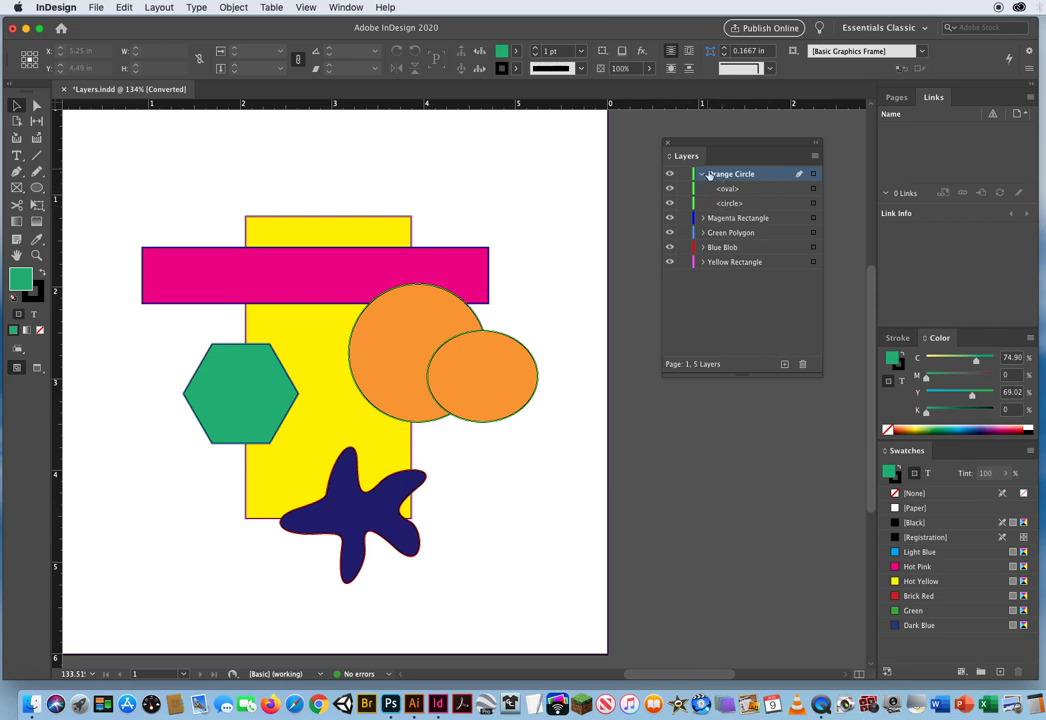
click(703, 174)
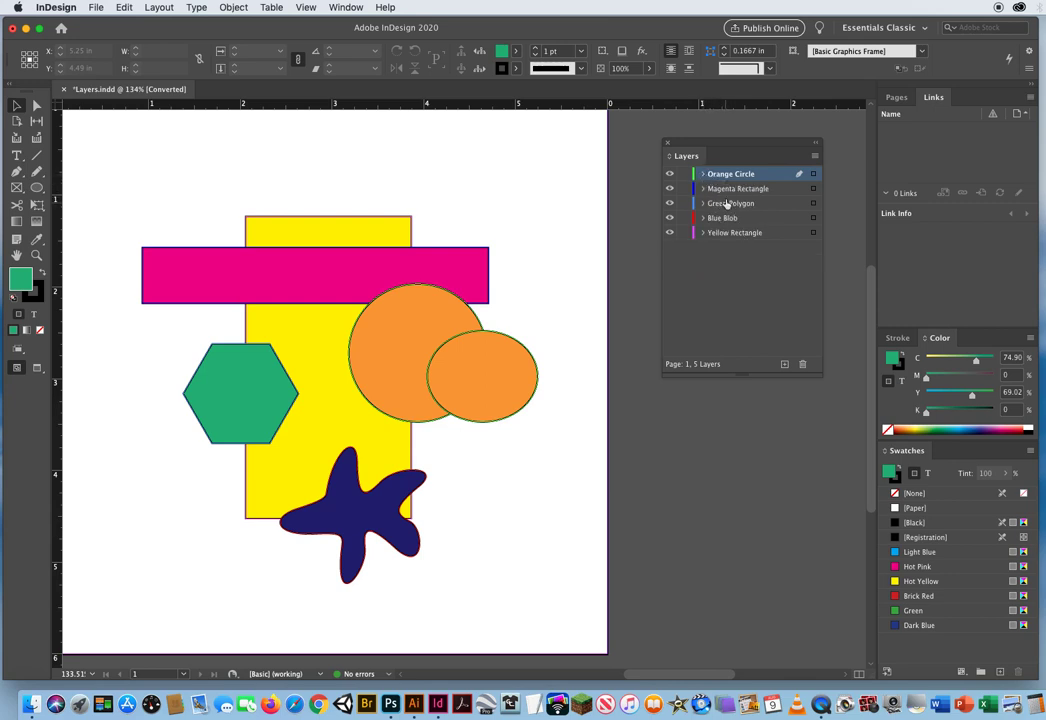
drag(726, 189, 730, 242)
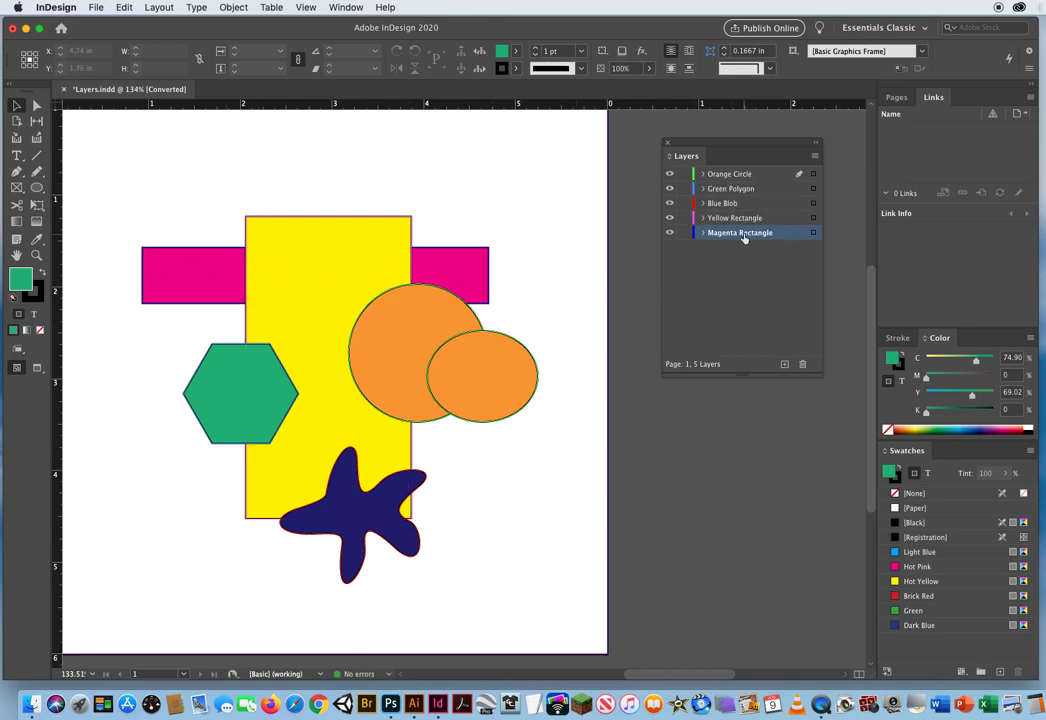
drag(743, 236, 757, 184)
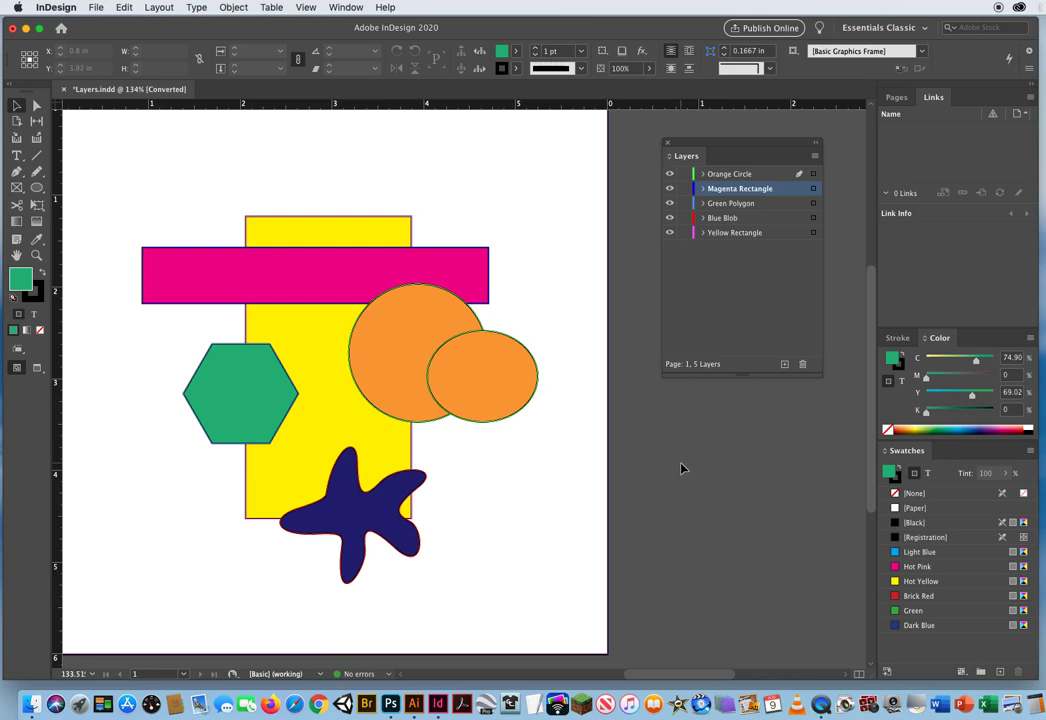
click(702, 174)
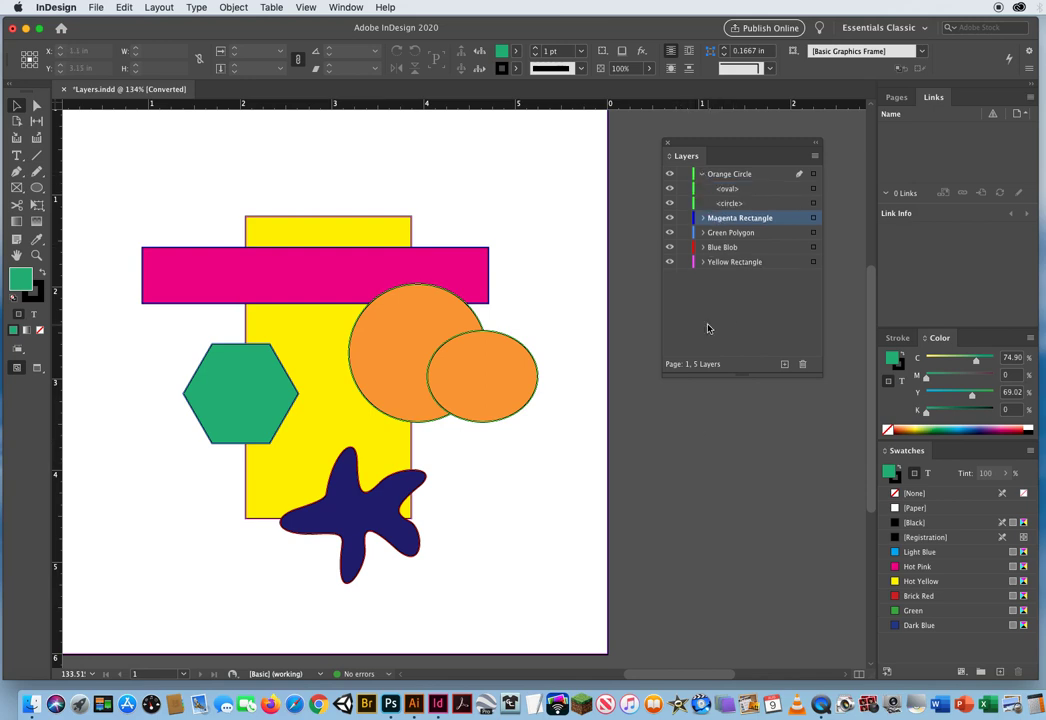
Flatten the large orange circle into an oval 0.9592 in tall by dragging its top handle down.
click(420, 325)
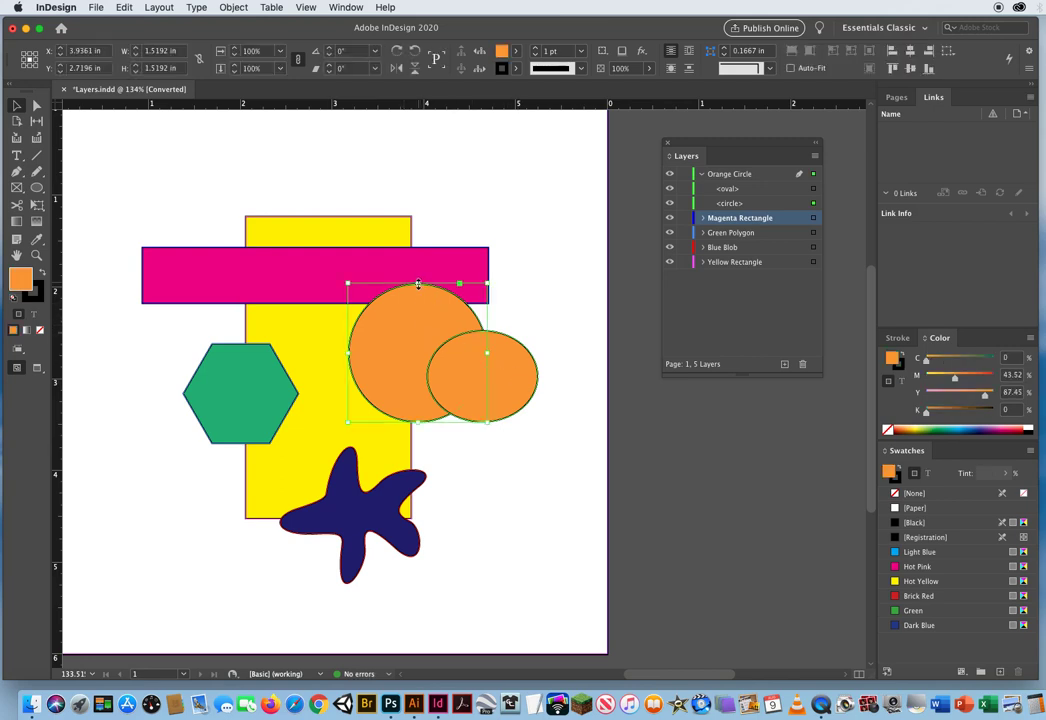
drag(418, 284, 418, 335)
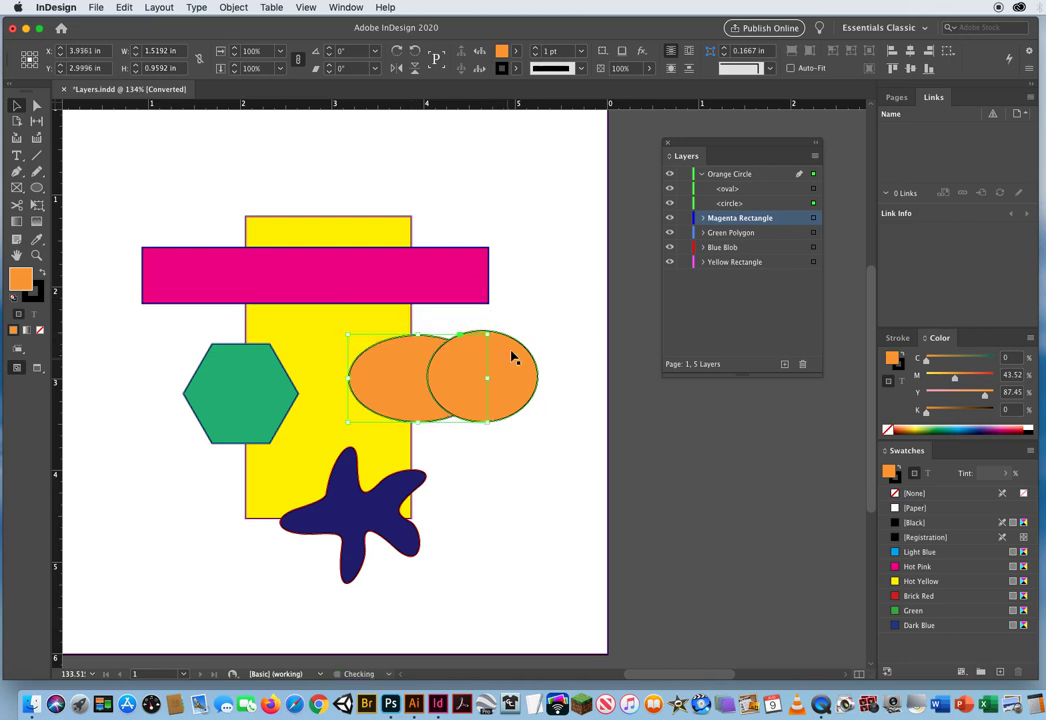
click(626, 252)
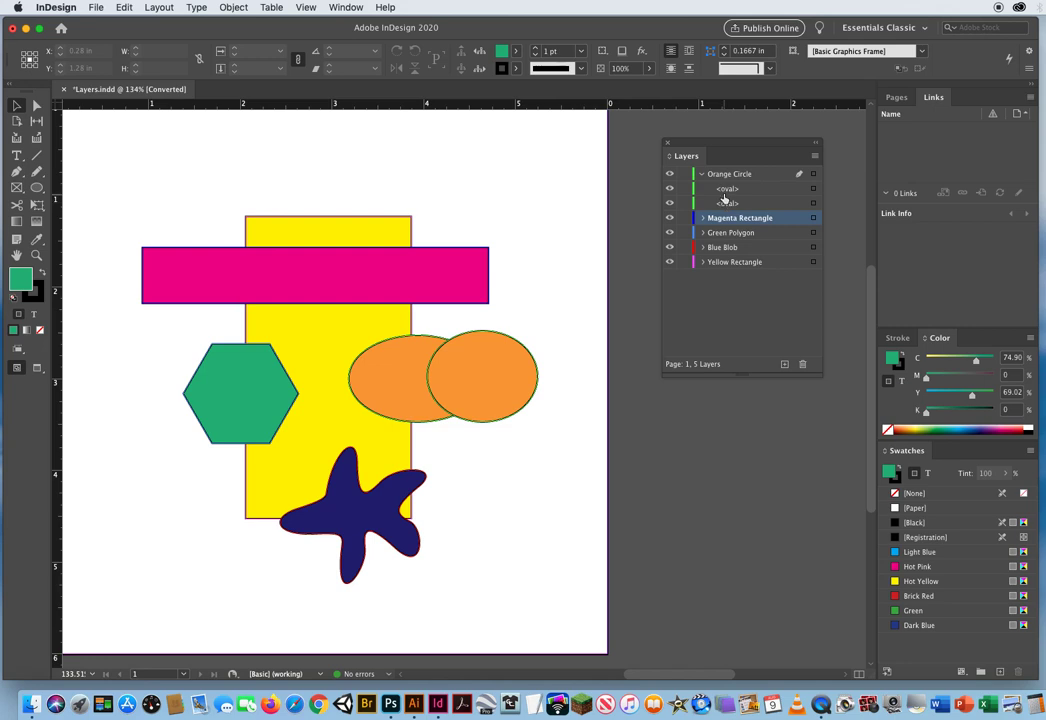
Toggle each oval's visibility to identify which entry is the larger left oval.
click(670, 189)
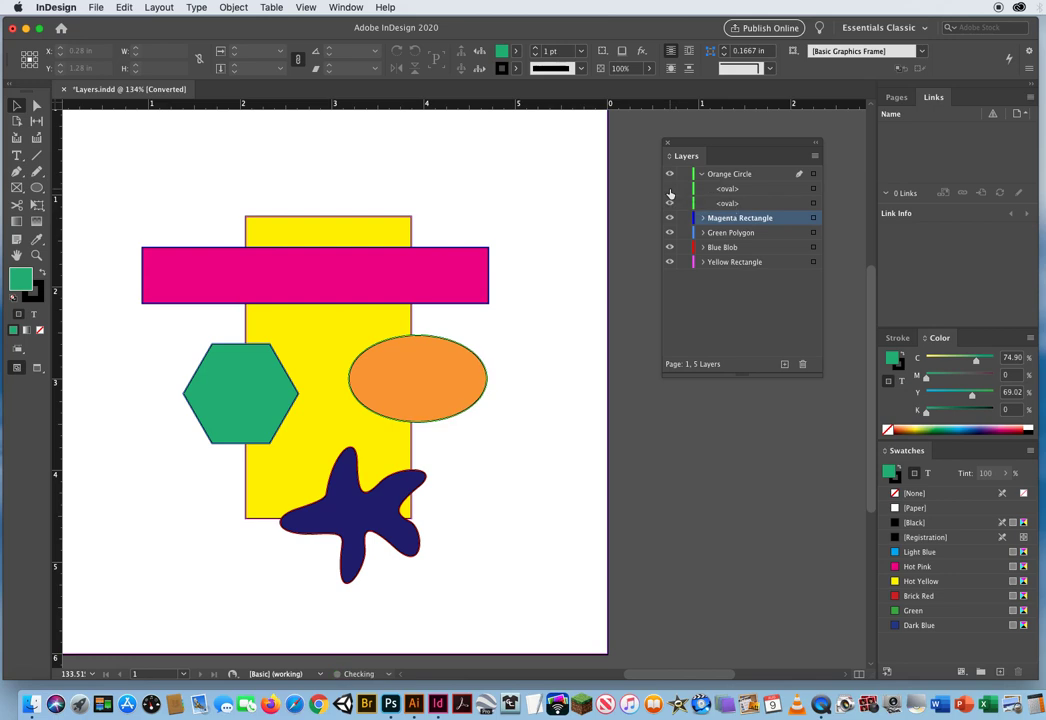
click(670, 189)
click(670, 191)
click(670, 191)
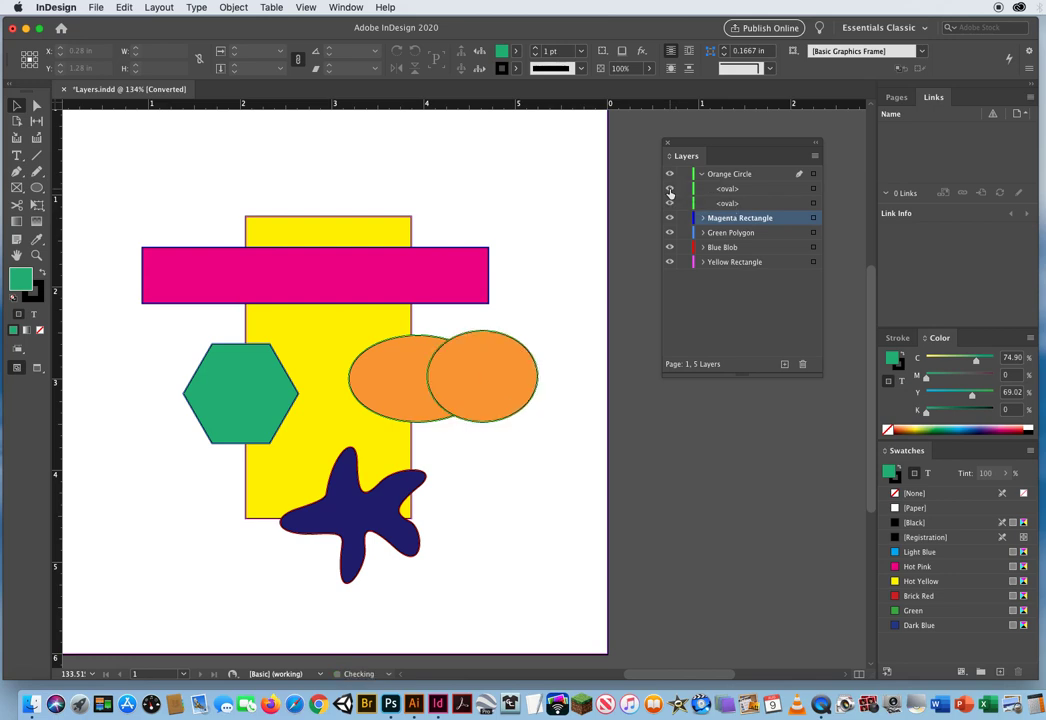
click(726, 204)
click(670, 203)
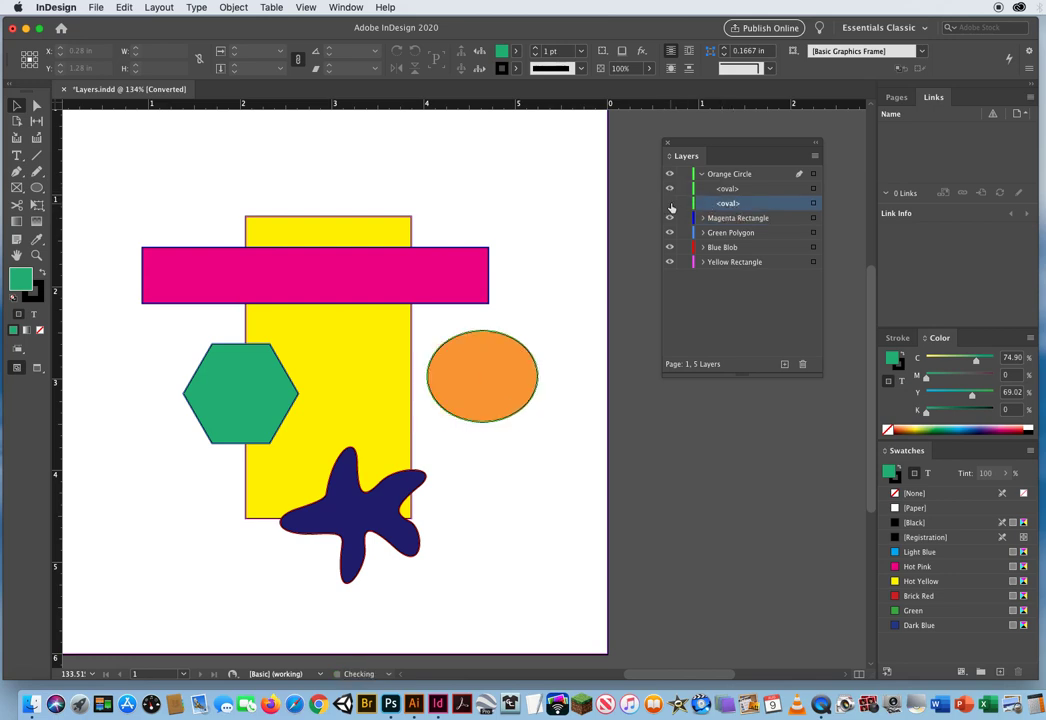
click(670, 203)
click(670, 203)
click(670, 203)
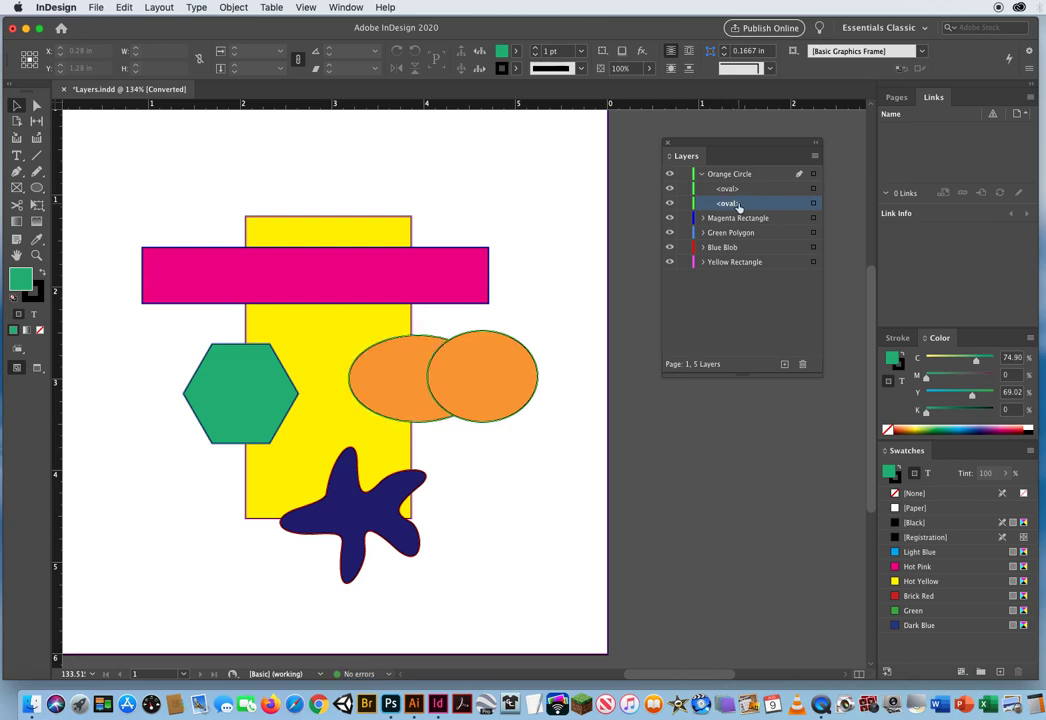
Rename the larger oval's entry to 'Bigger Oval'.
double_click(730, 205)
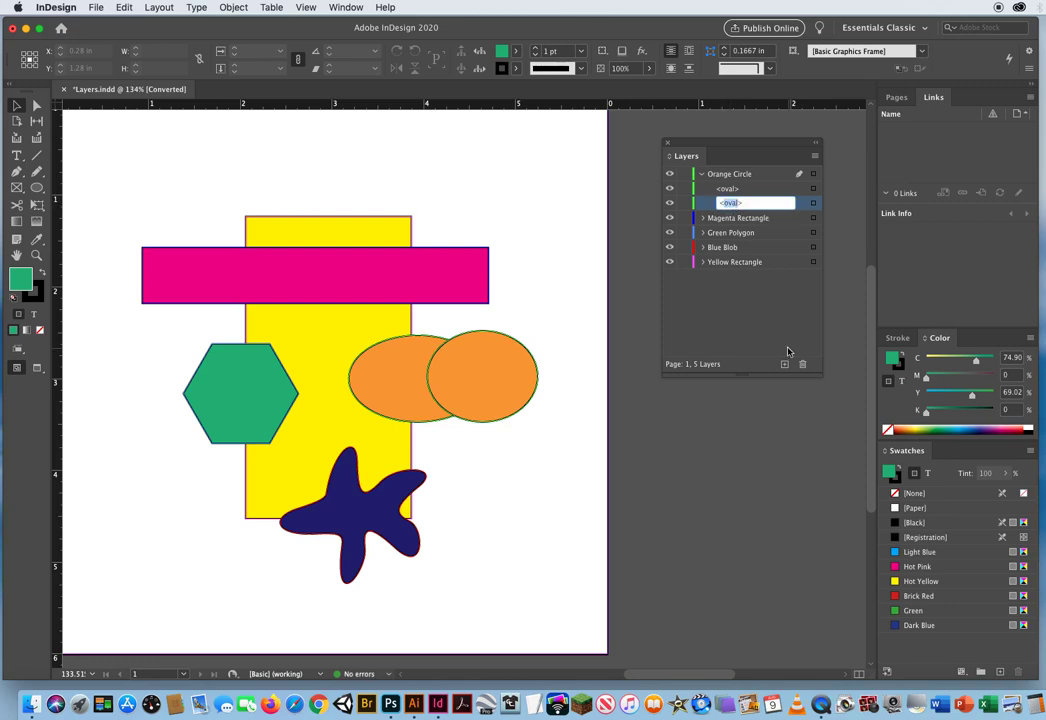
text(Bigger O)
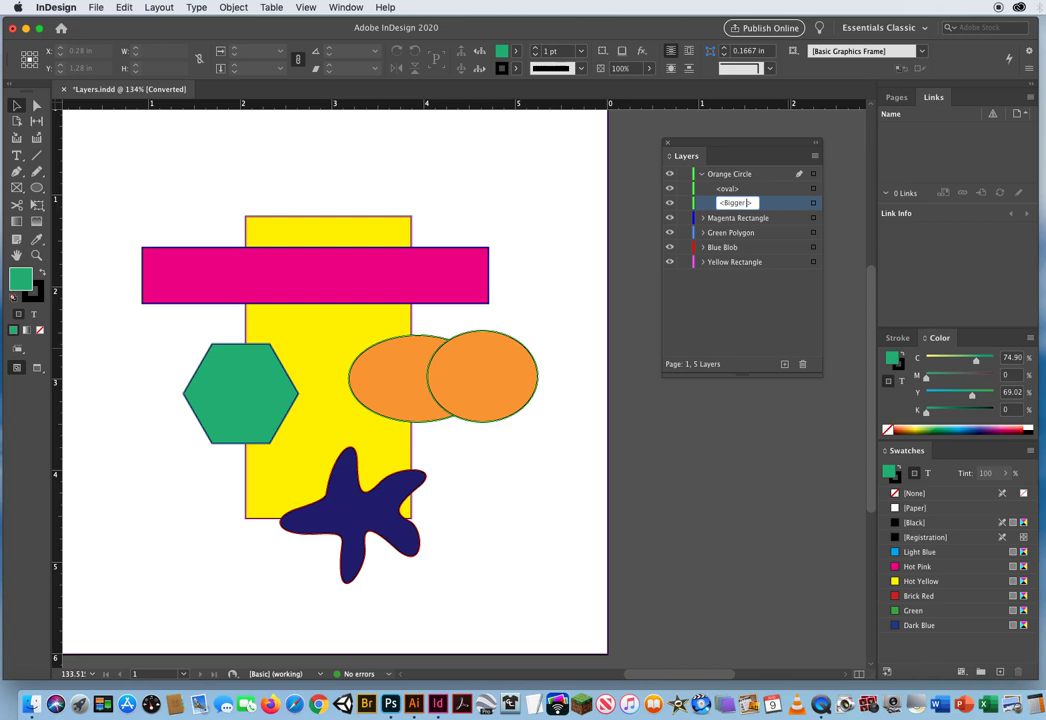
text(val)
key(Return)
Drag Bigger Oval above the smaller <oval> in the Orange Circle layer so it overlaps it.
click(702, 174)
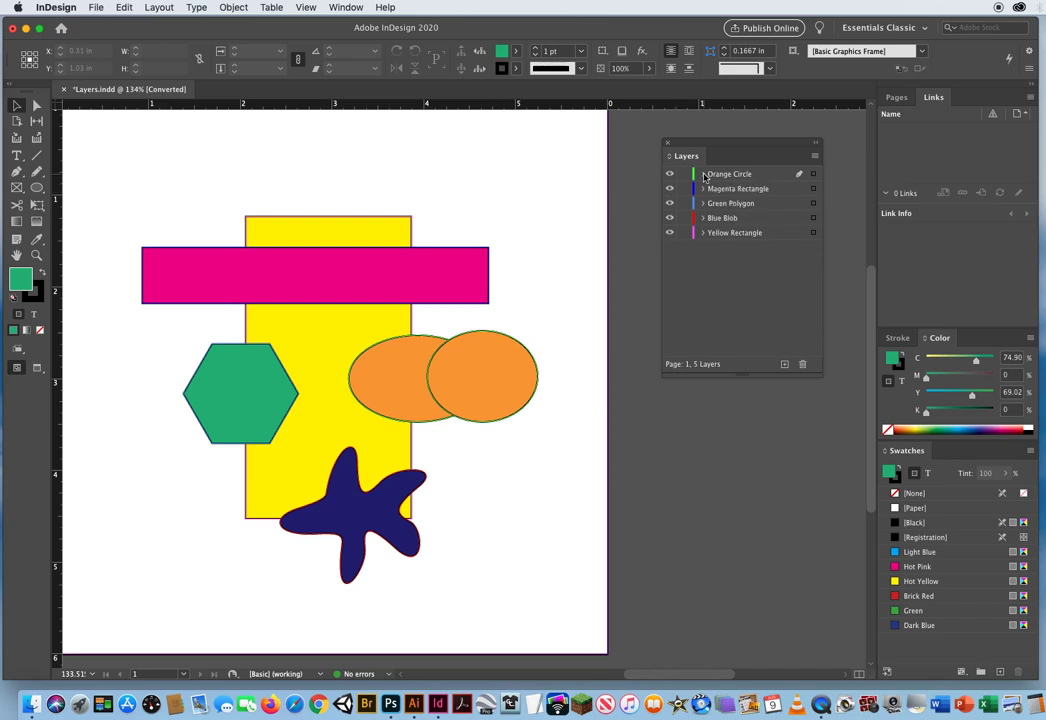
click(702, 174)
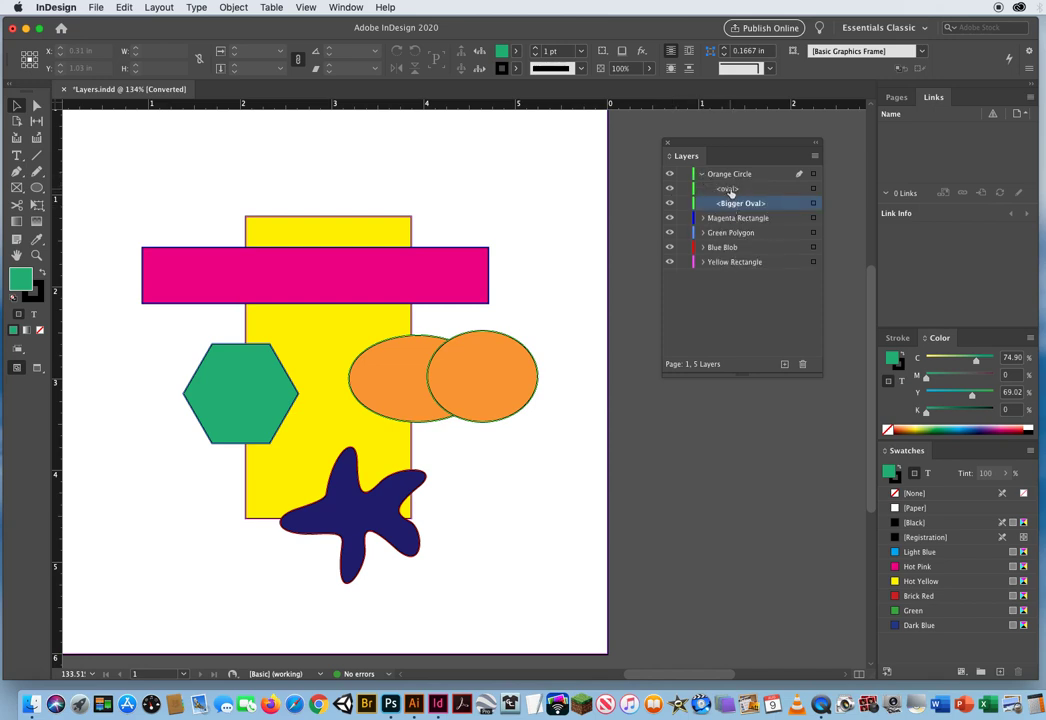
click(670, 203)
click(670, 203)
drag(739, 206, 739, 184)
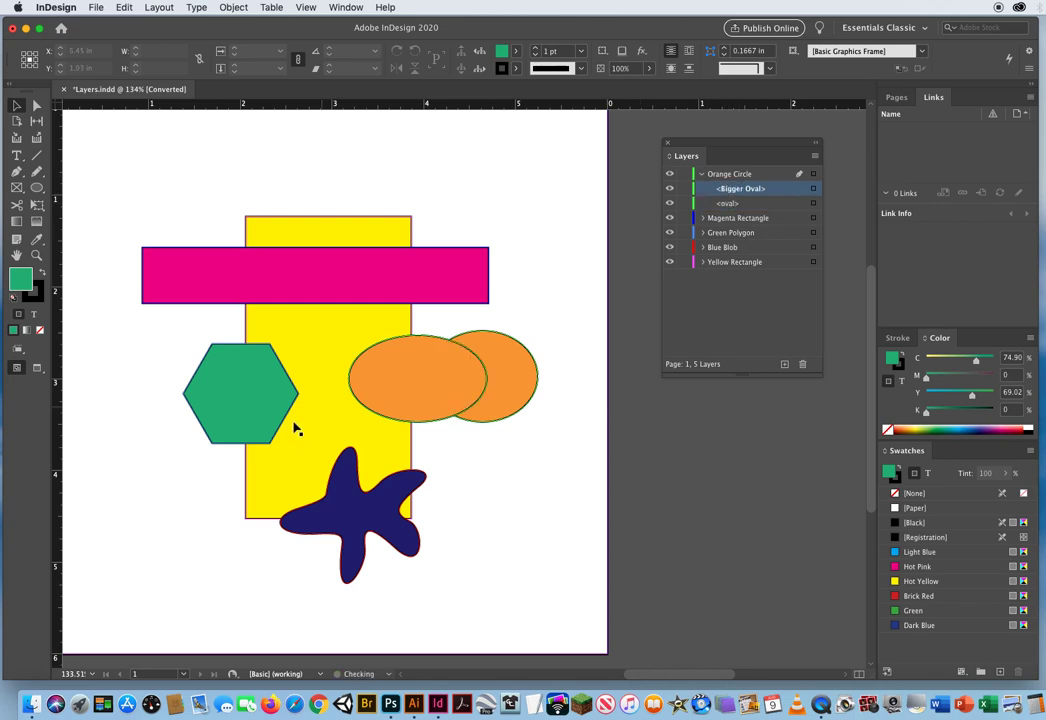
click(728, 204)
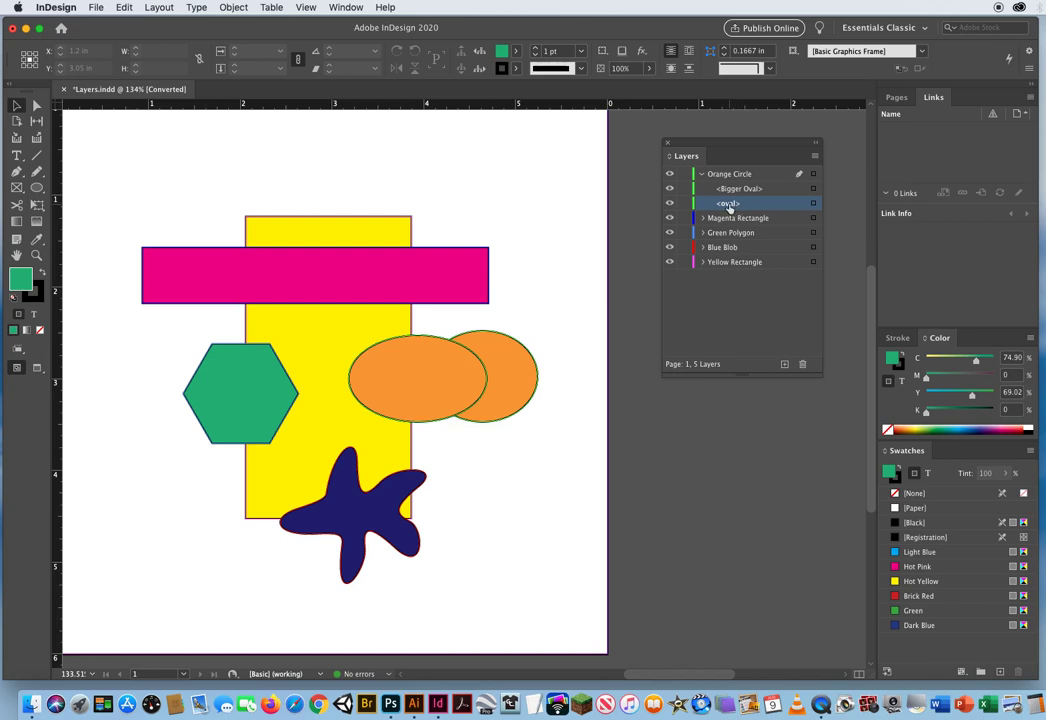
Open and cancel the rename fields on both oval entries, then collapse the Orange Circle layer.
click(729, 204)
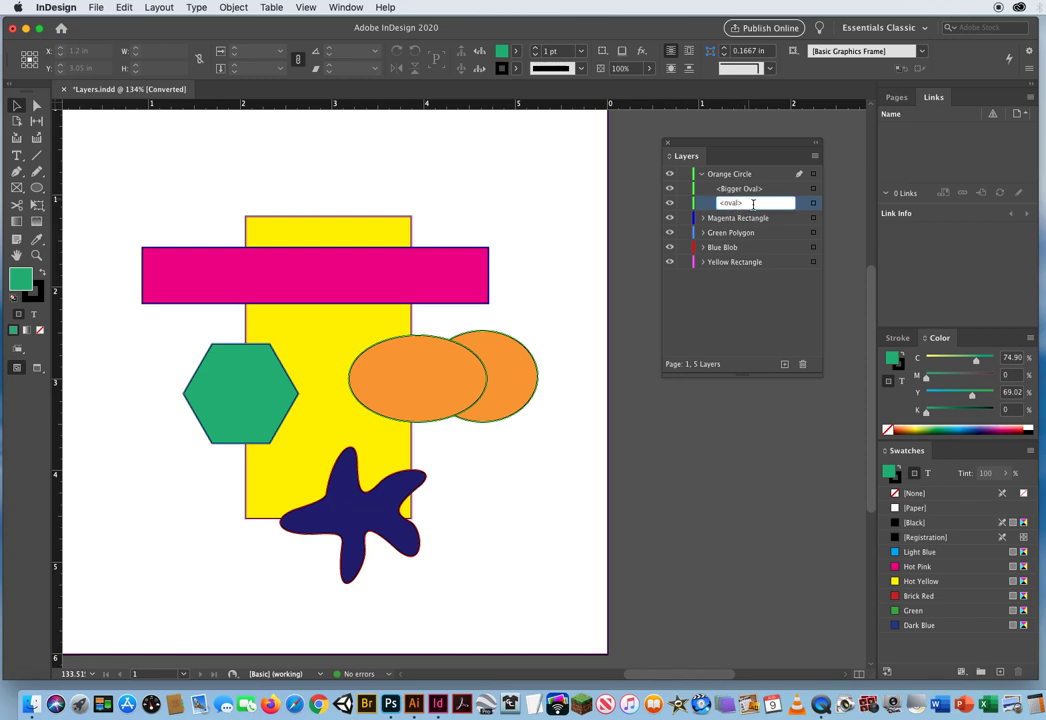
click(750, 190)
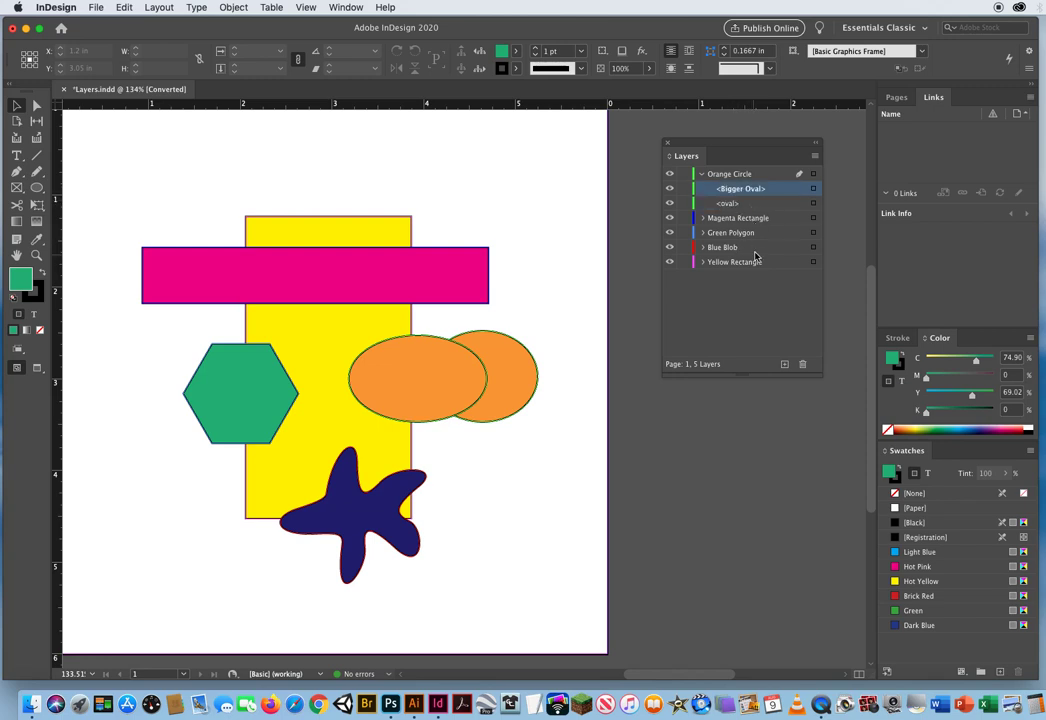
click(760, 191)
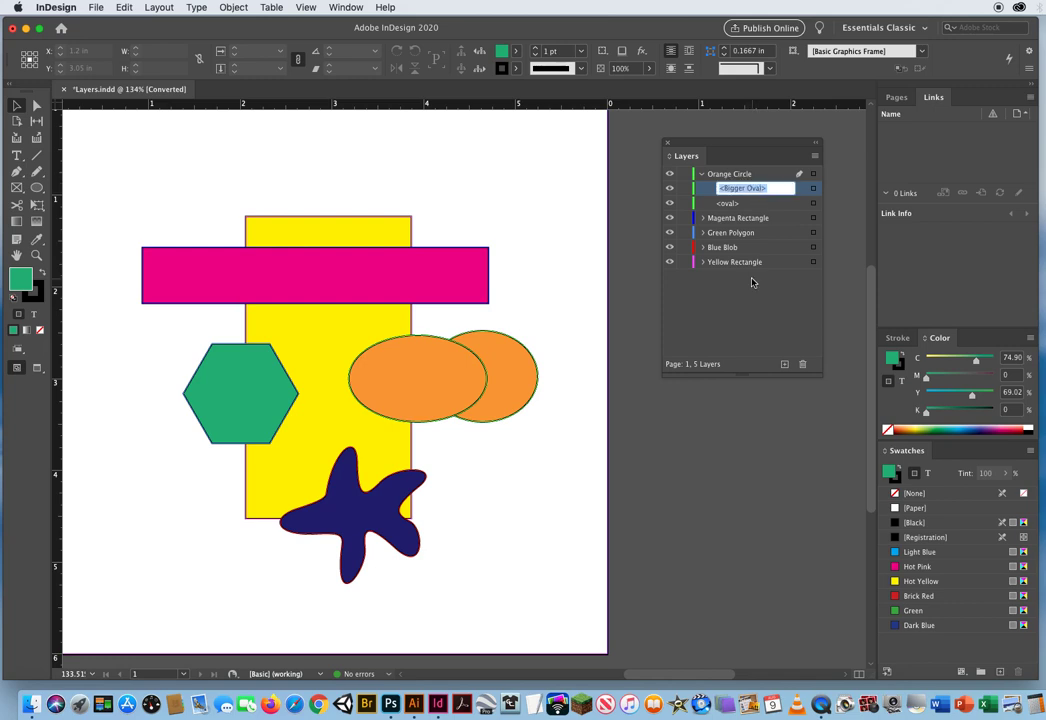
click(731, 204)
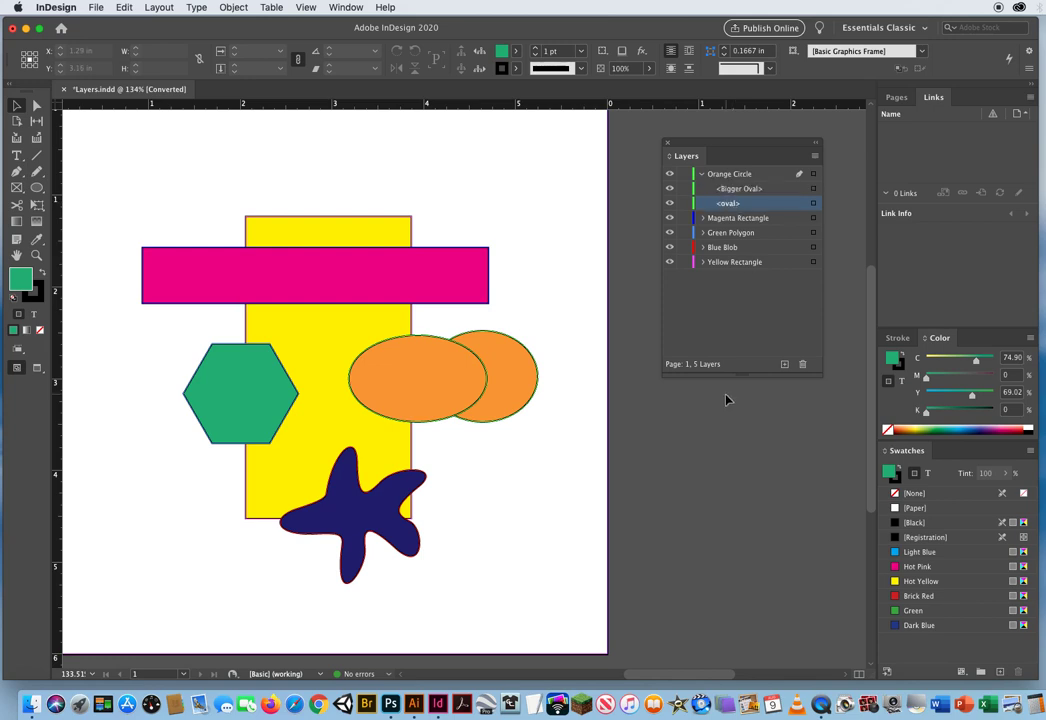
click(731, 204)
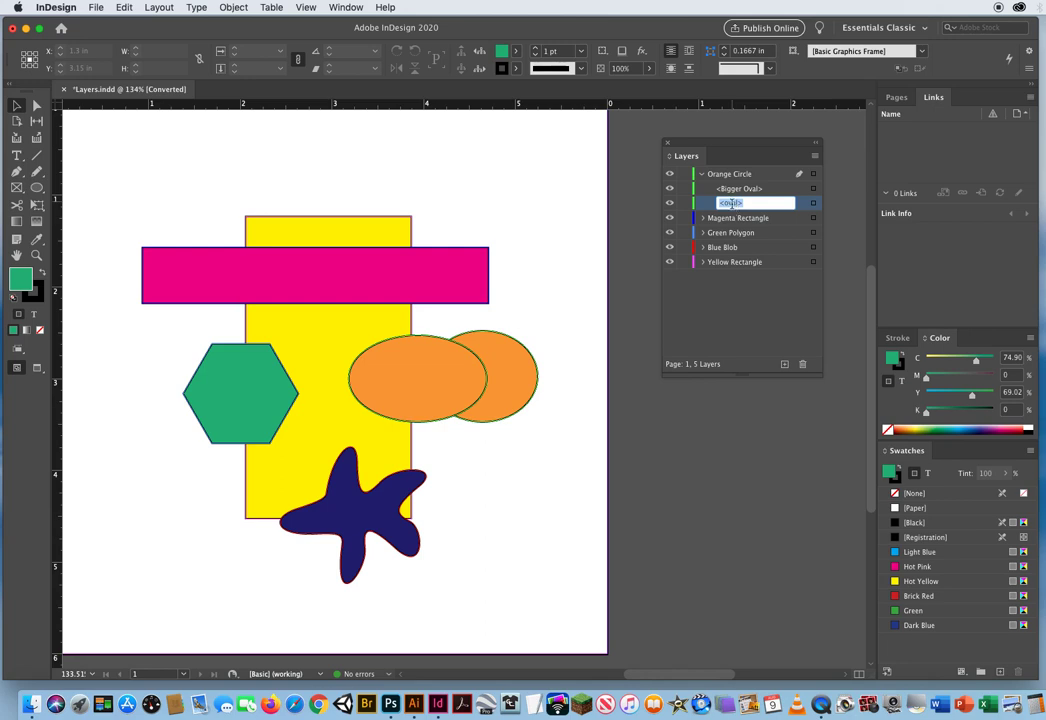
click(702, 174)
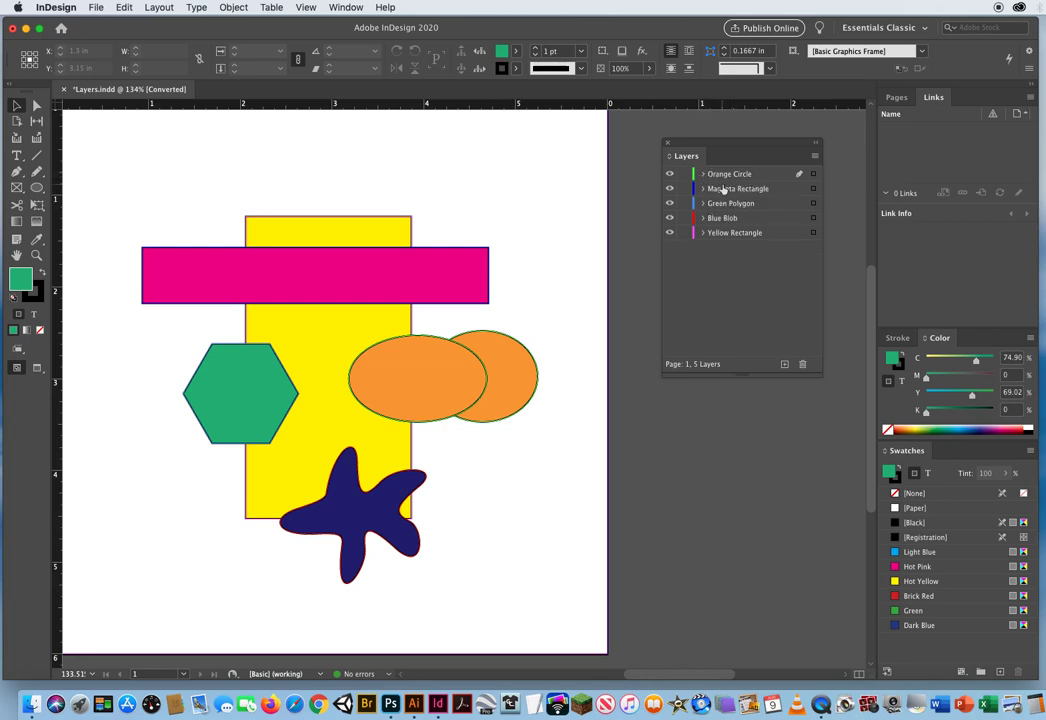
Rename the Green Polygon layer's <polygon> object to 'Six Sided Polygon' and collapse the layer.
click(702, 203)
click(721, 219)
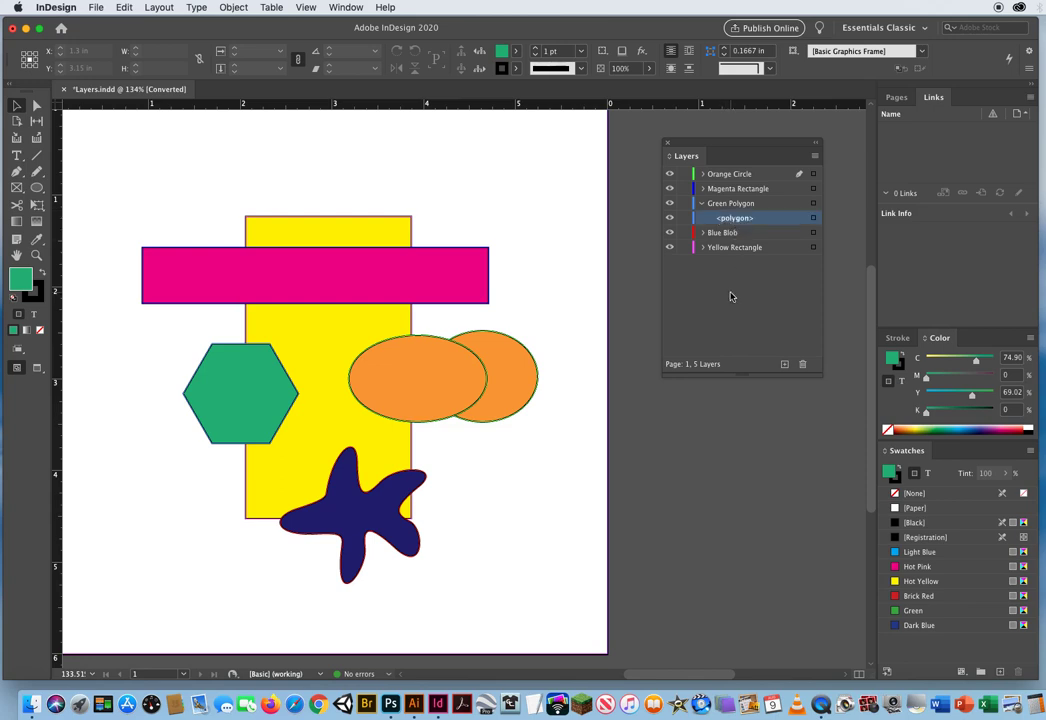
double_click(734, 219)
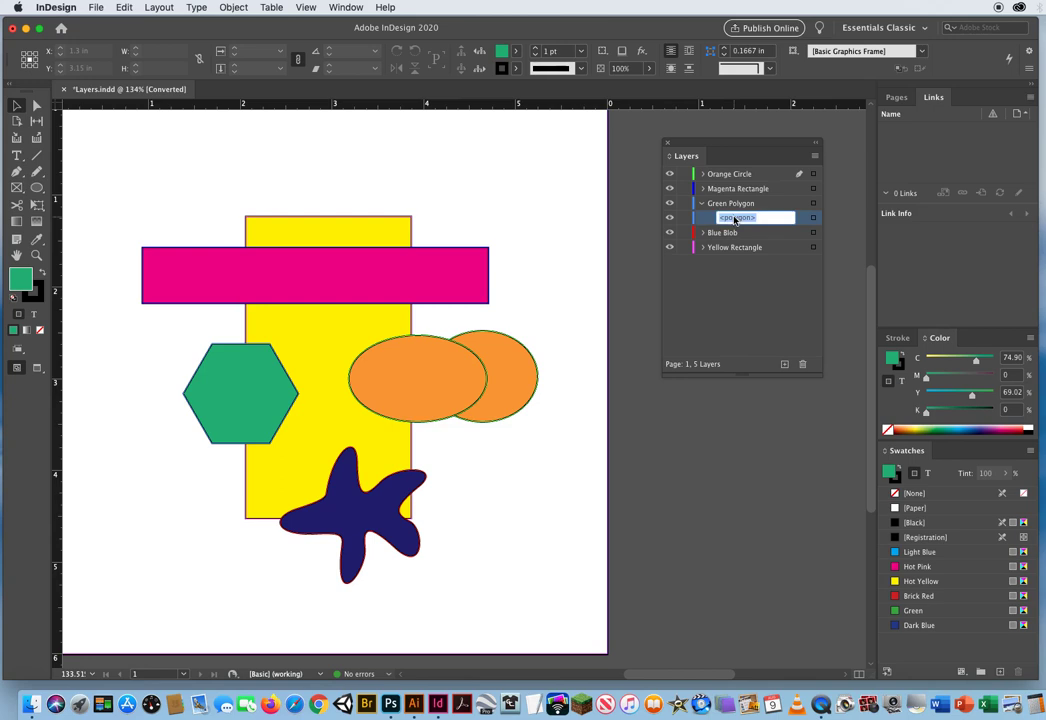
text(ide)
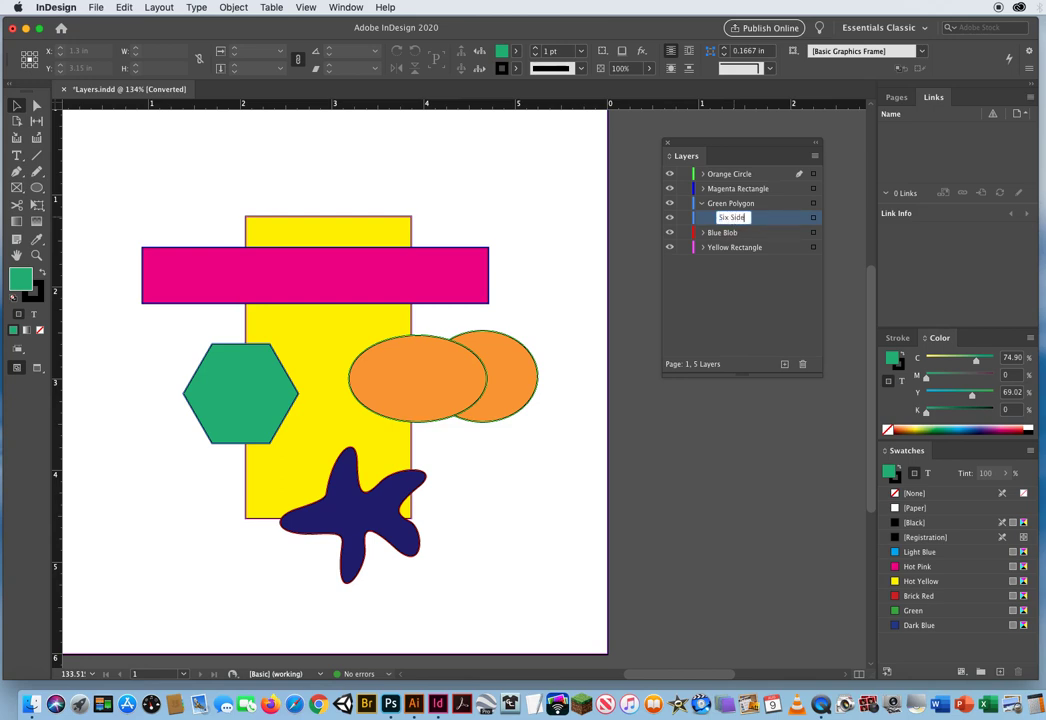
text(d Polygon)
click(733, 300)
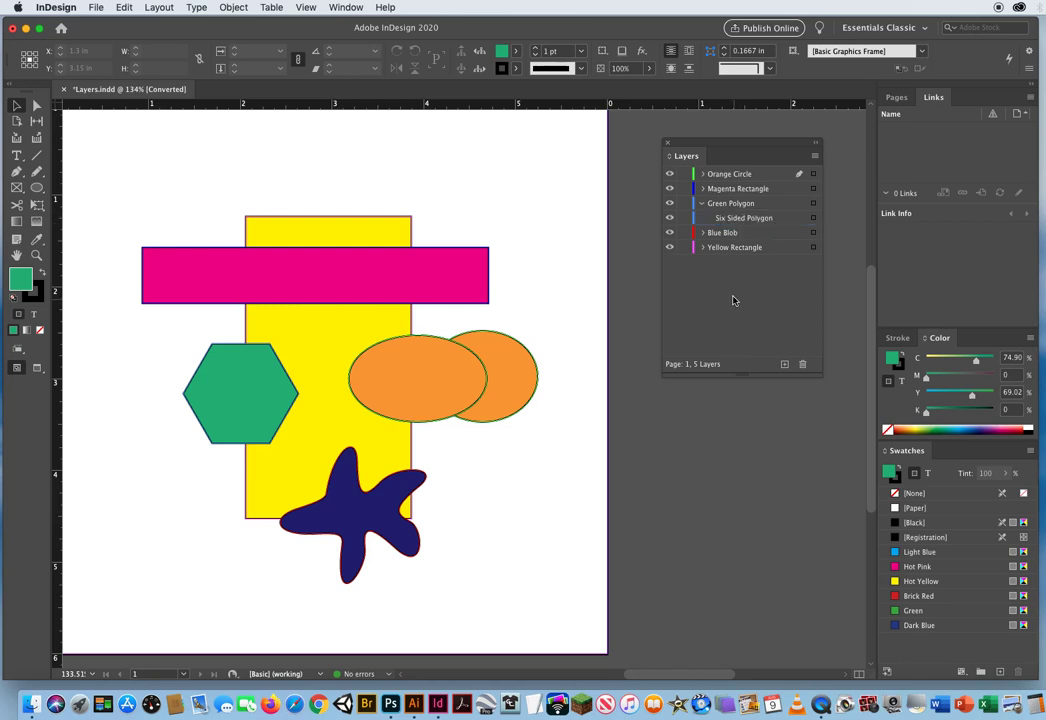
click(703, 204)
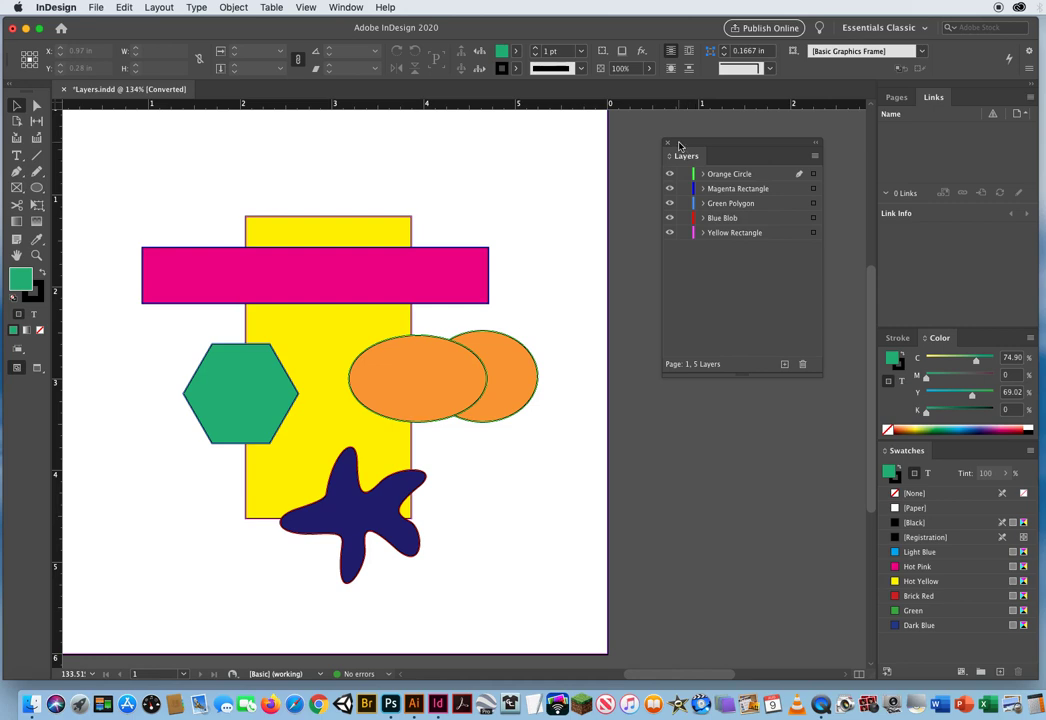
Drag the floating Layers panel into the Pages/Links tab group in the right-hand dock.
drag(686, 159, 931, 100)
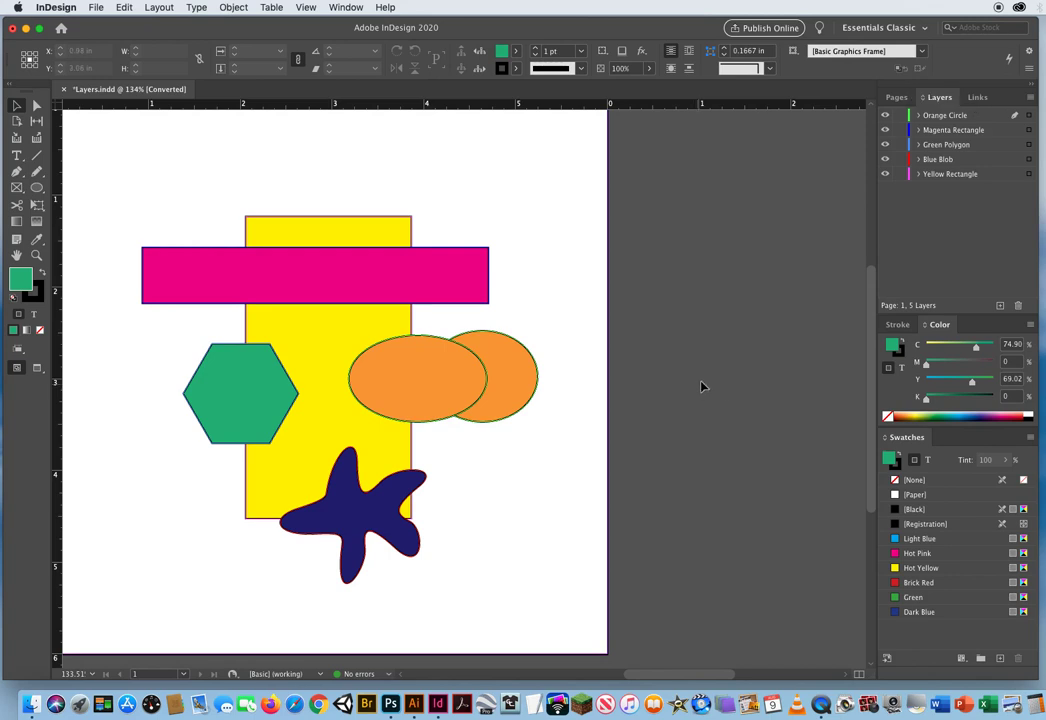